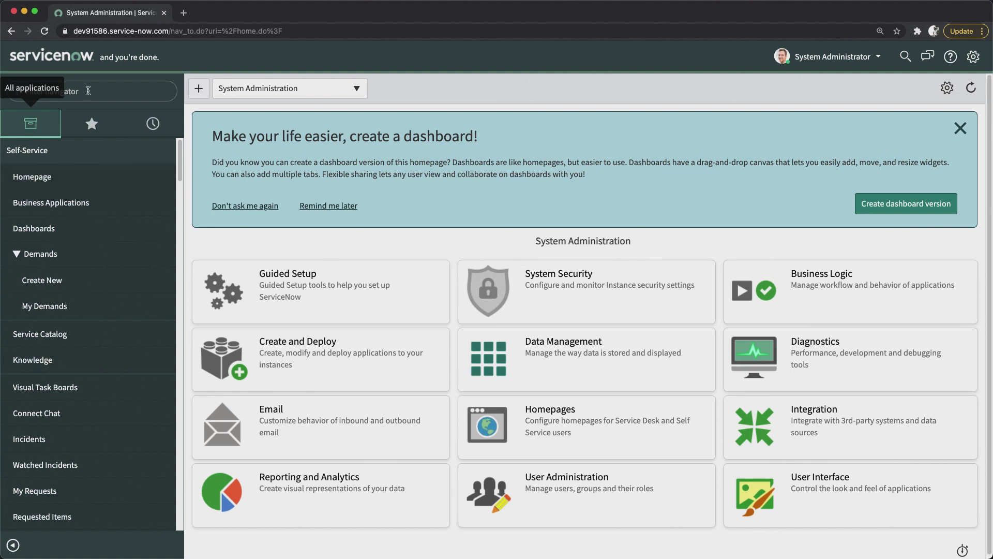
# - Find Flow Designer by filtering the application navigator for "flow" and open it
pyautogui.click(92, 96)
pyautogui.write('flow')
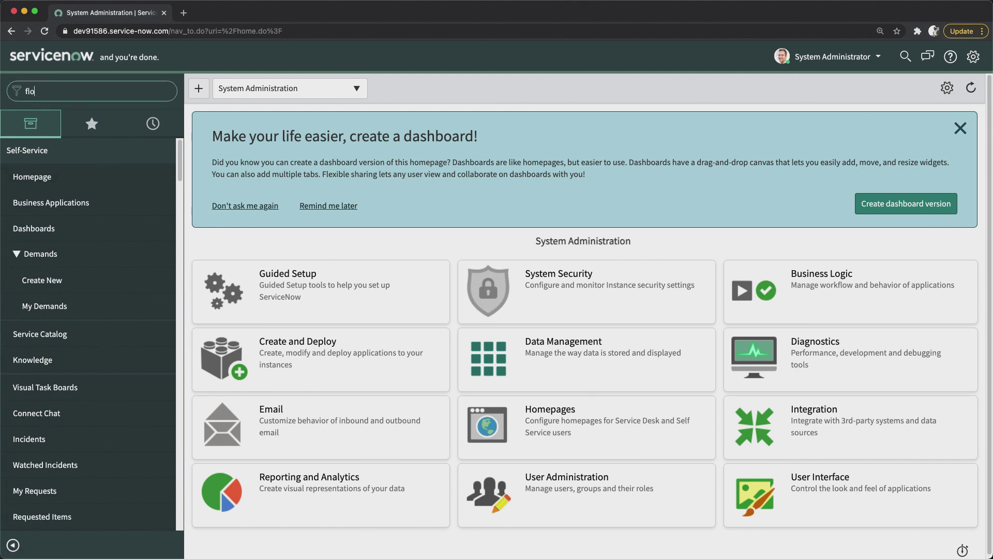
pyautogui.click(27, 179)
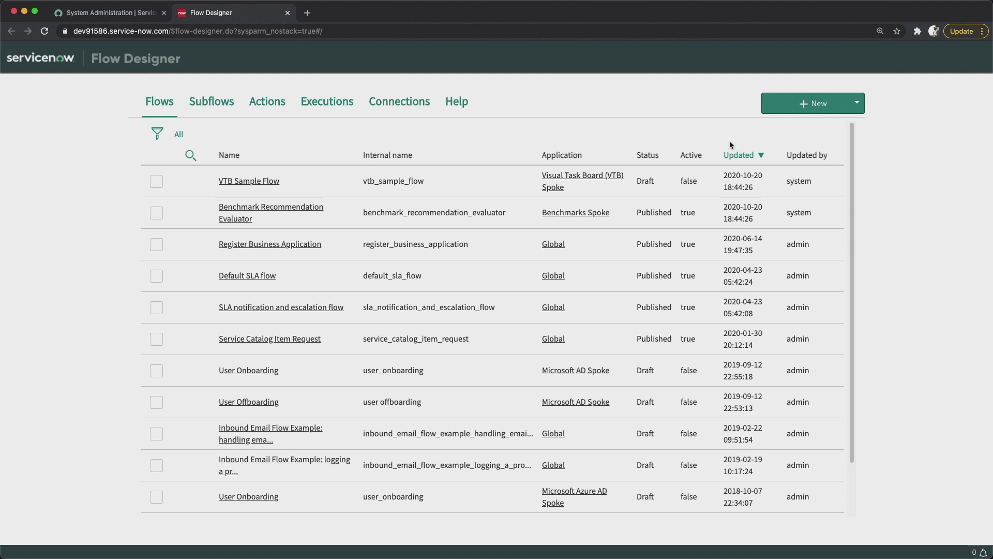
# - Create a new flow named DemoFlow in the Global application, run as the user who initiates the session
pyautogui.click(817, 105)
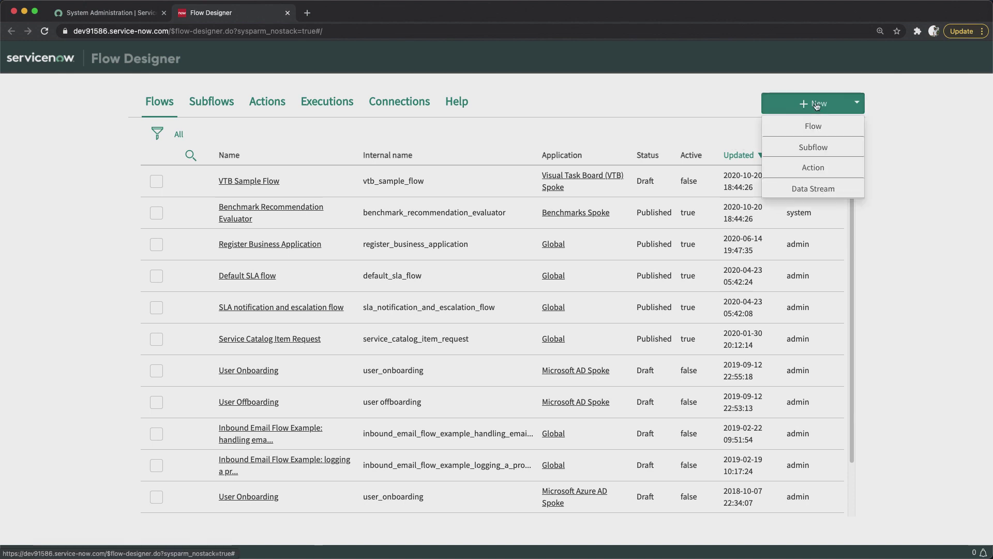
pyautogui.click(813, 125)
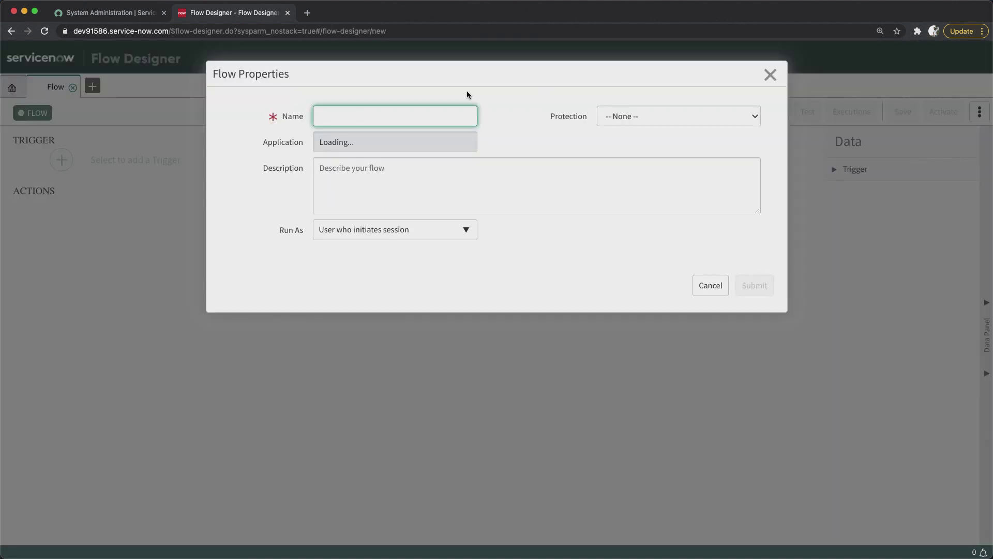
pyautogui.write('D')
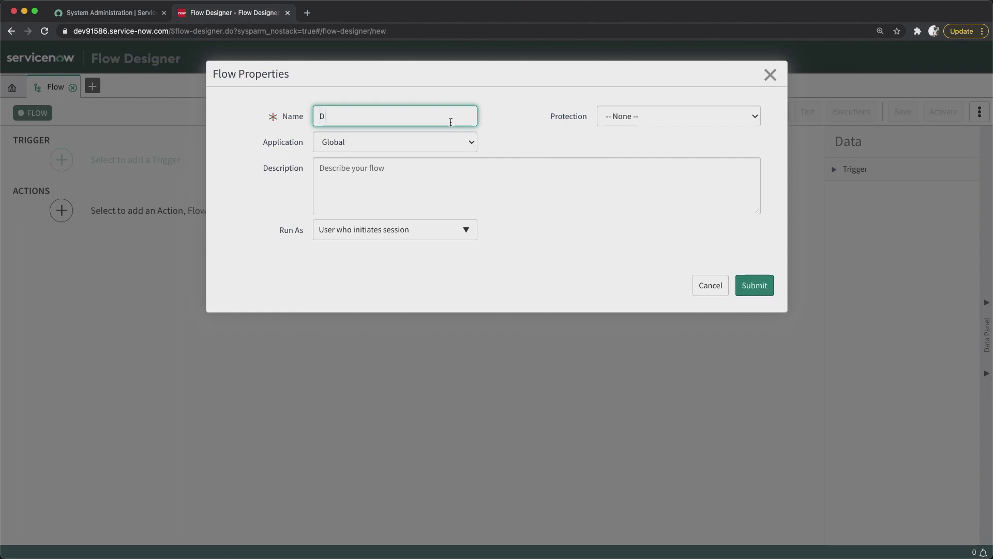
pyautogui.write('emoFlow')
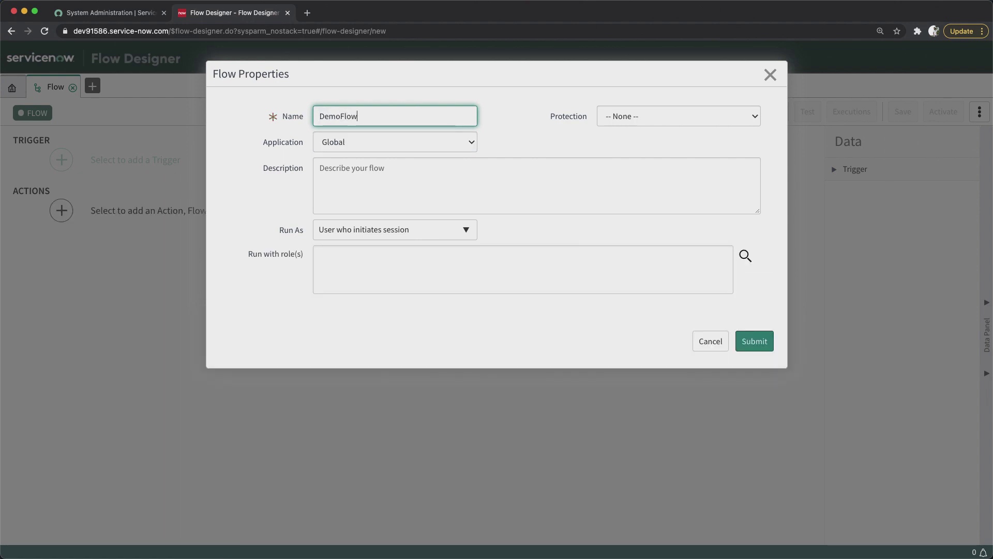
pyautogui.click(536, 146)
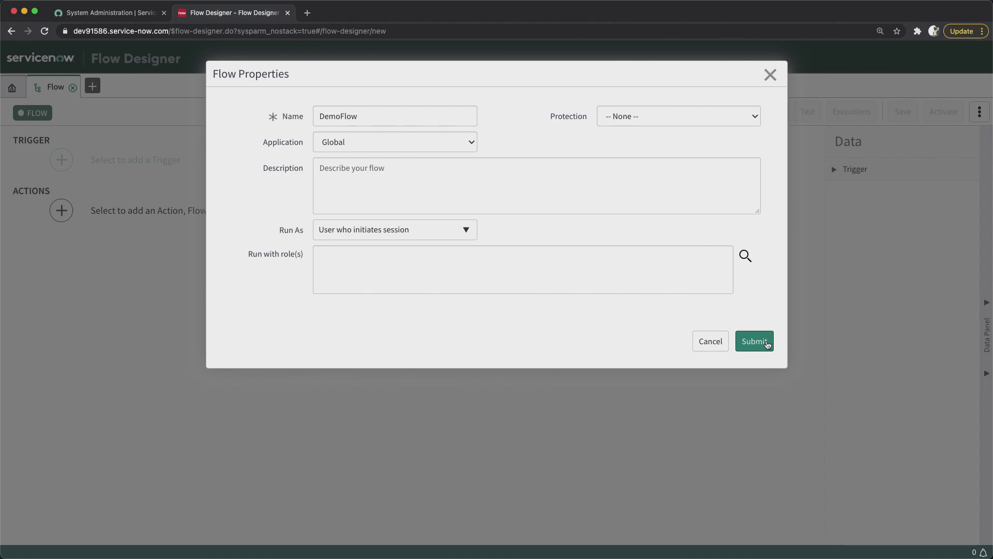
pyautogui.click(754, 342)
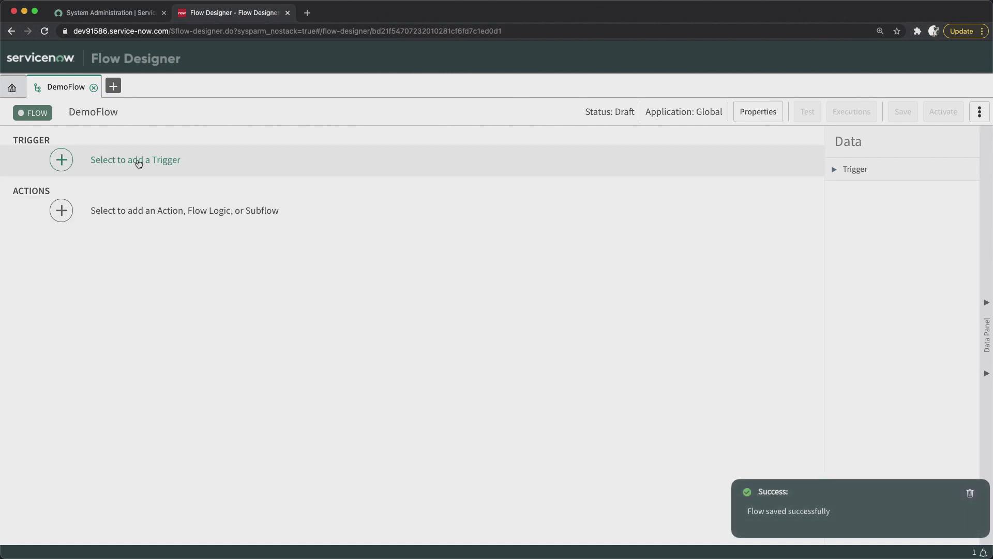
# - Add a record Created trigger to the flow on the Problem [problem] table
pyautogui.click(133, 162)
pyautogui.click(129, 256)
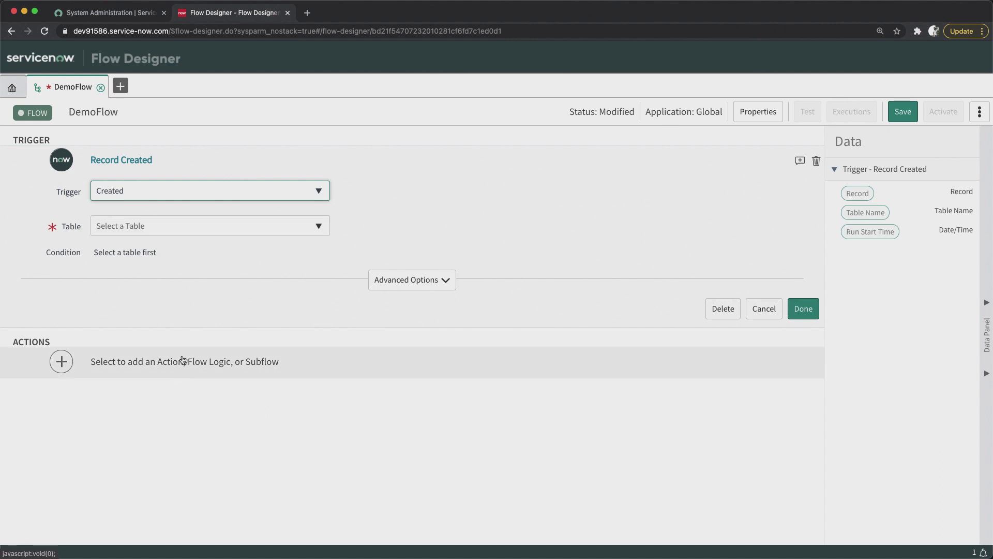
pyautogui.click(179, 227)
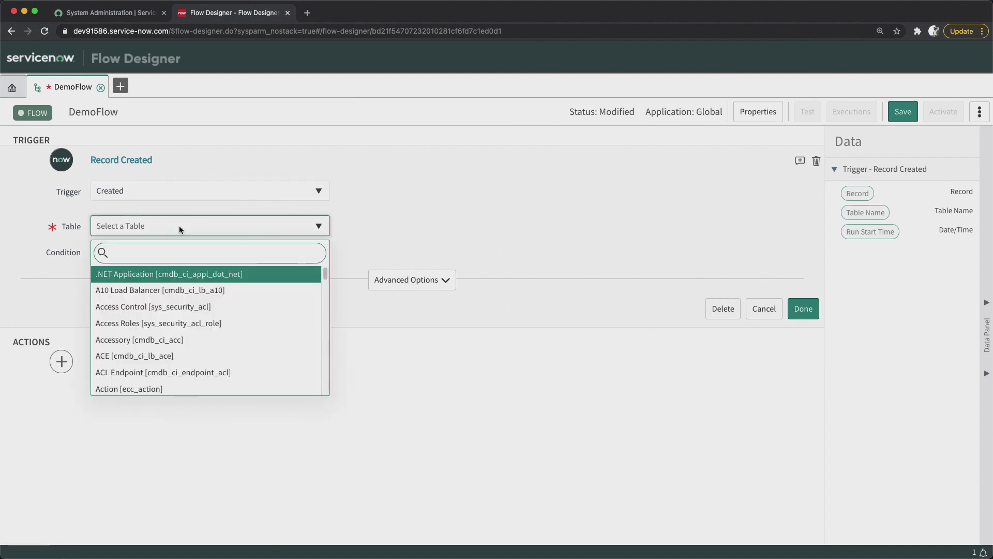
pyautogui.write('probl')
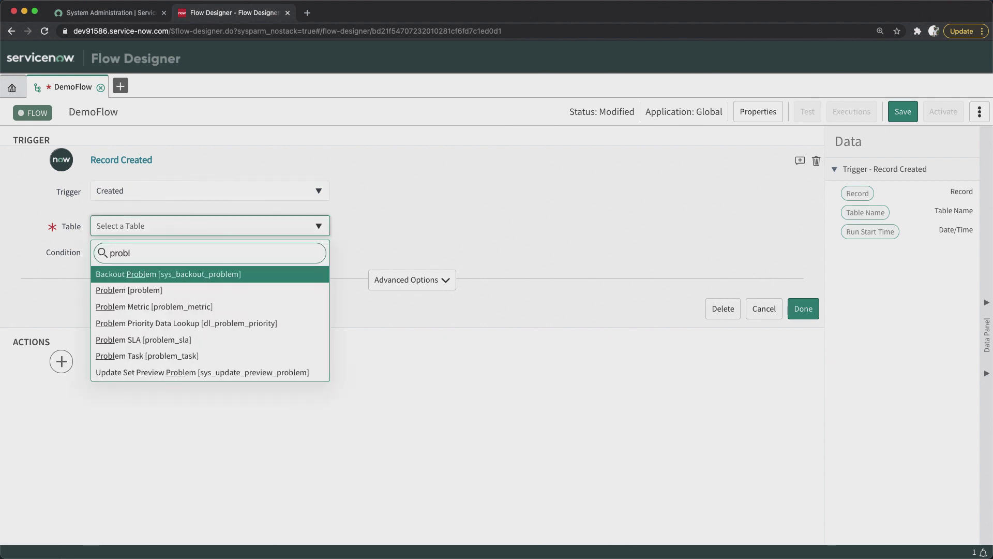
pyautogui.press('Down')
pyautogui.press('Return')
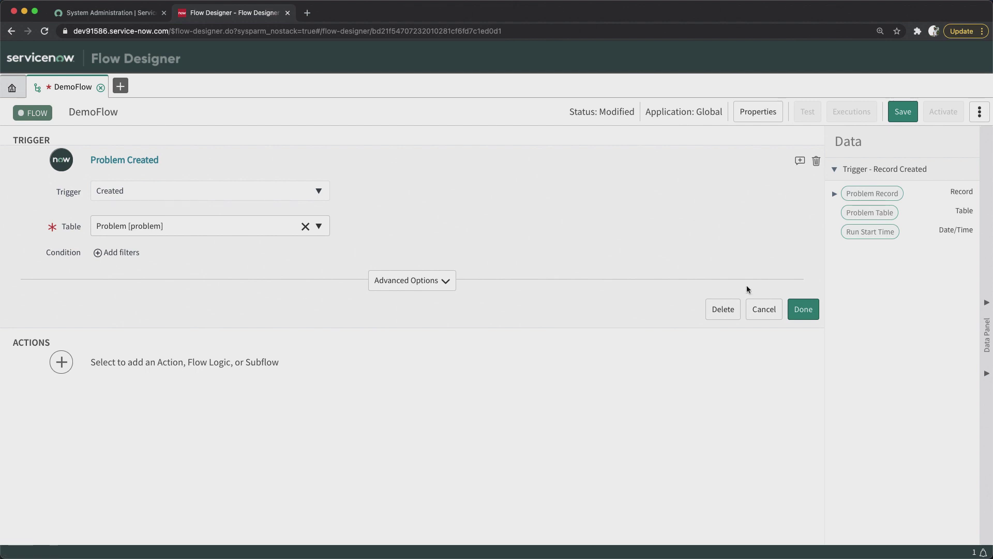
pyautogui.click(803, 309)
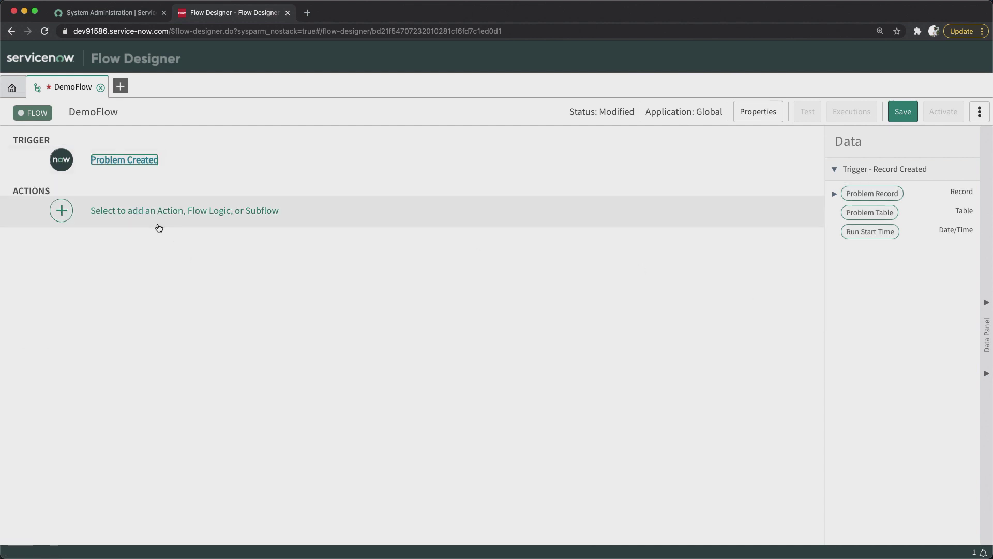
pyautogui.click(124, 160)
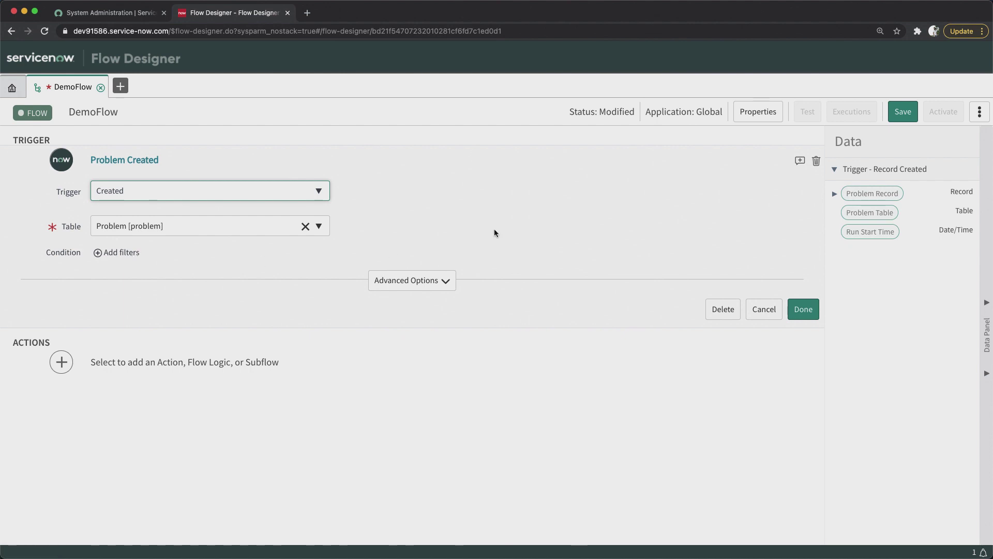
pyautogui.click(803, 311)
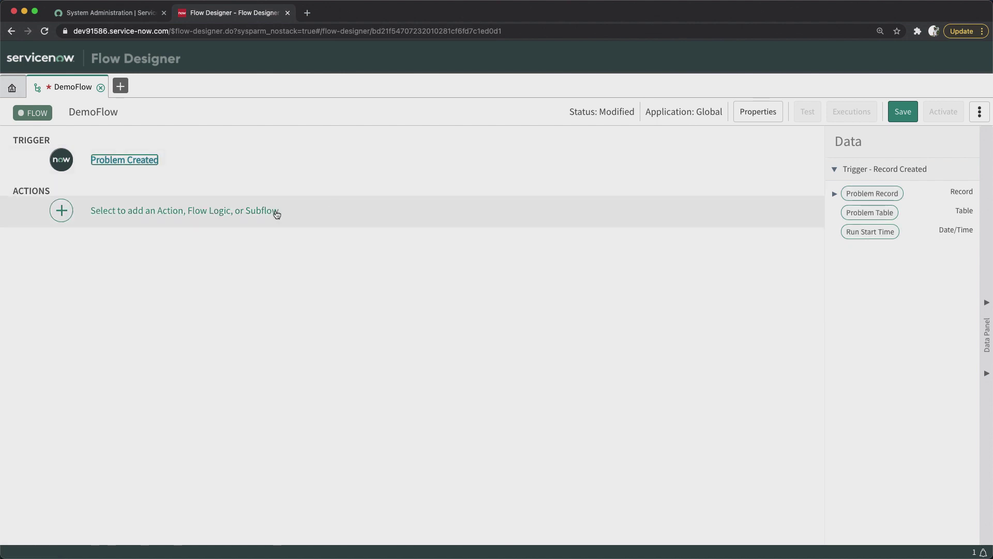
# - Browse the ServiceNow Core actions and add a Create Task action to the flow
pyautogui.click(117, 215)
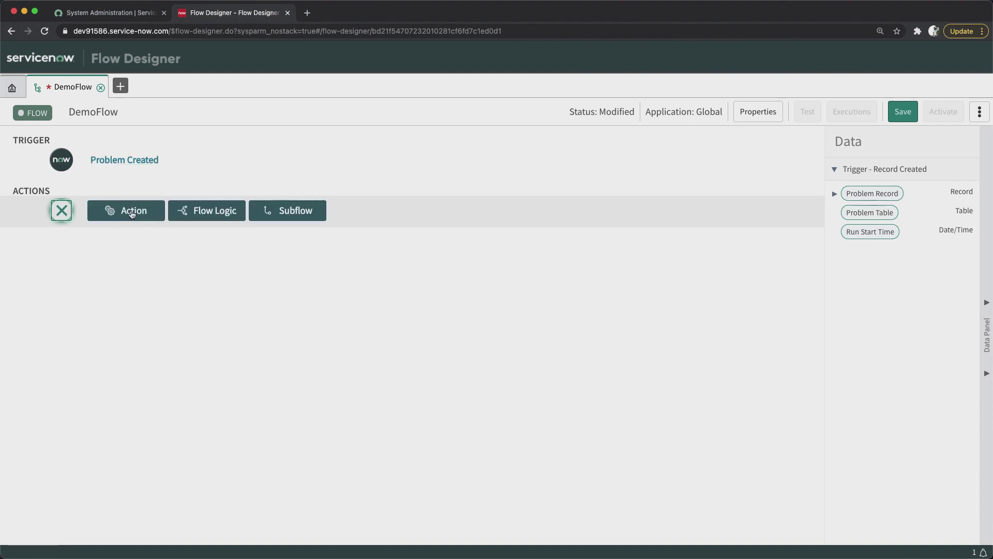
pyautogui.click(131, 213)
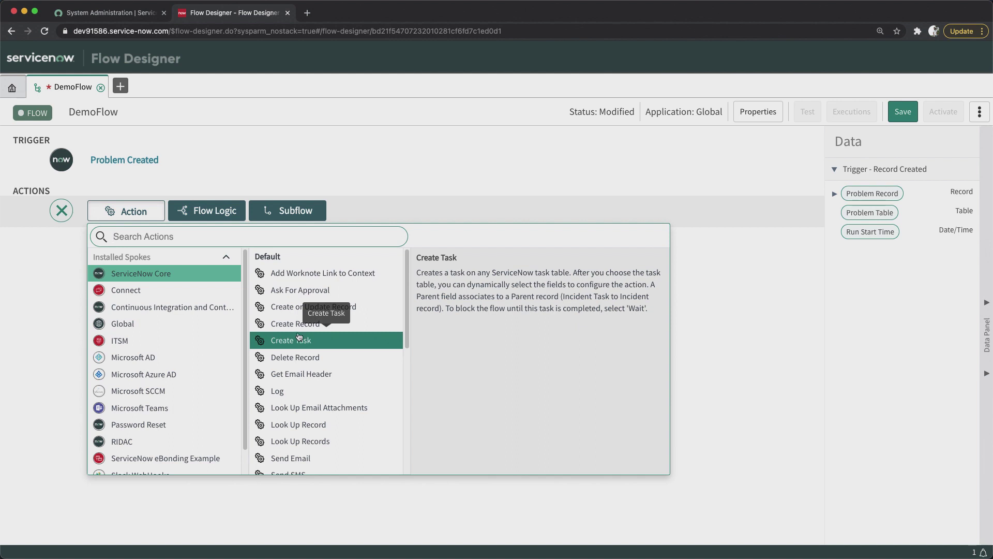
pyautogui.scroll(-5, 310, 393)
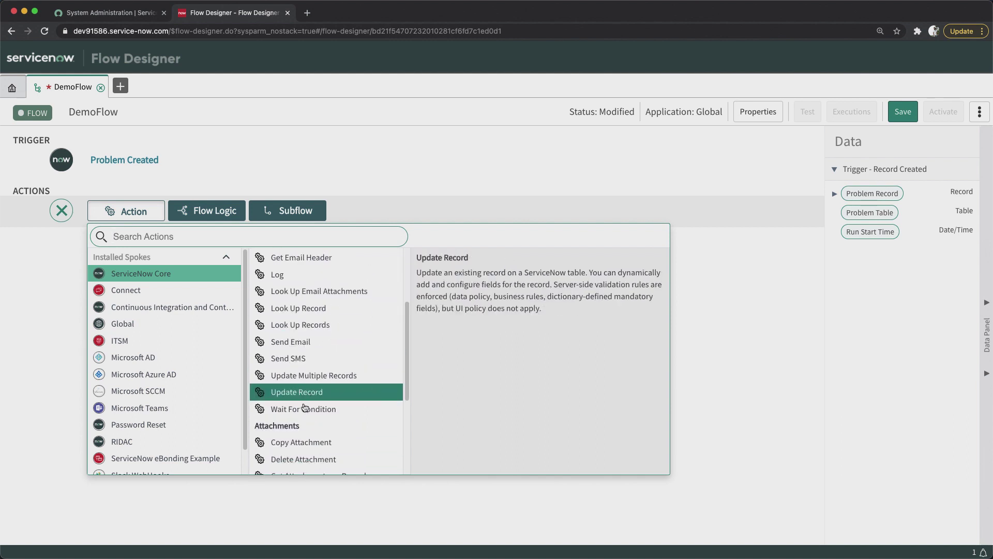
pyautogui.scroll(5, 307, 391)
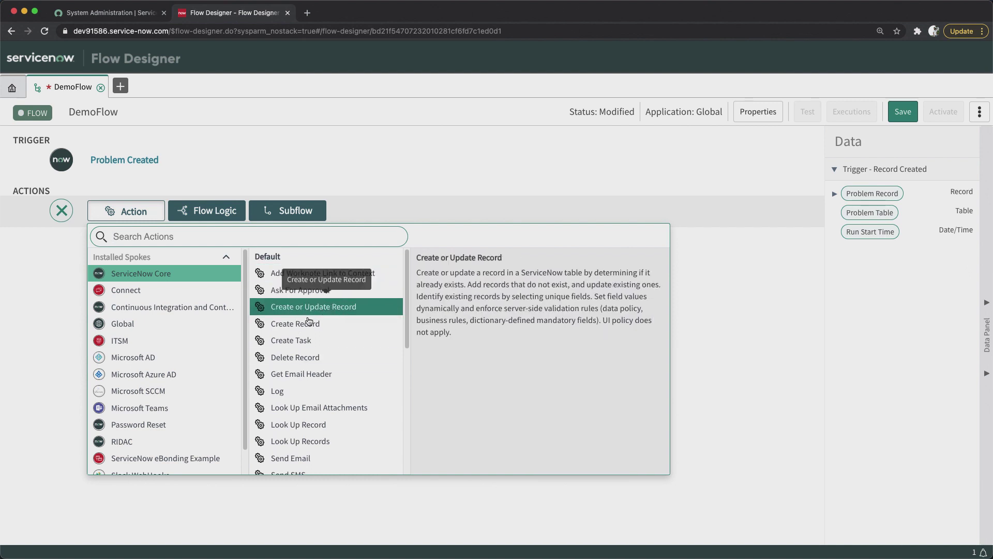
pyautogui.scroll(-3, 300, 341)
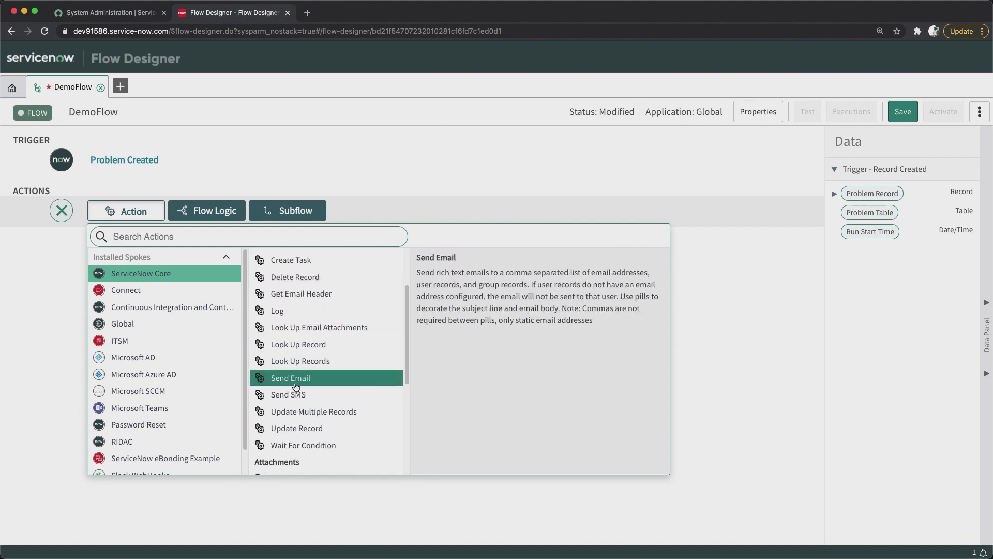
pyautogui.scroll(3, 300, 412)
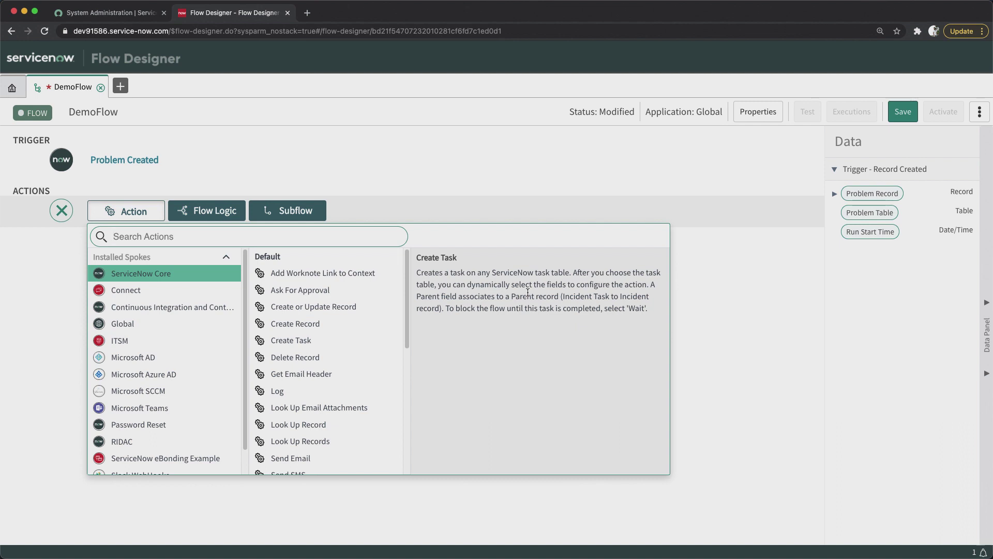
pyautogui.scroll(-1, 297, 358)
pyautogui.scroll(-4, 297, 358)
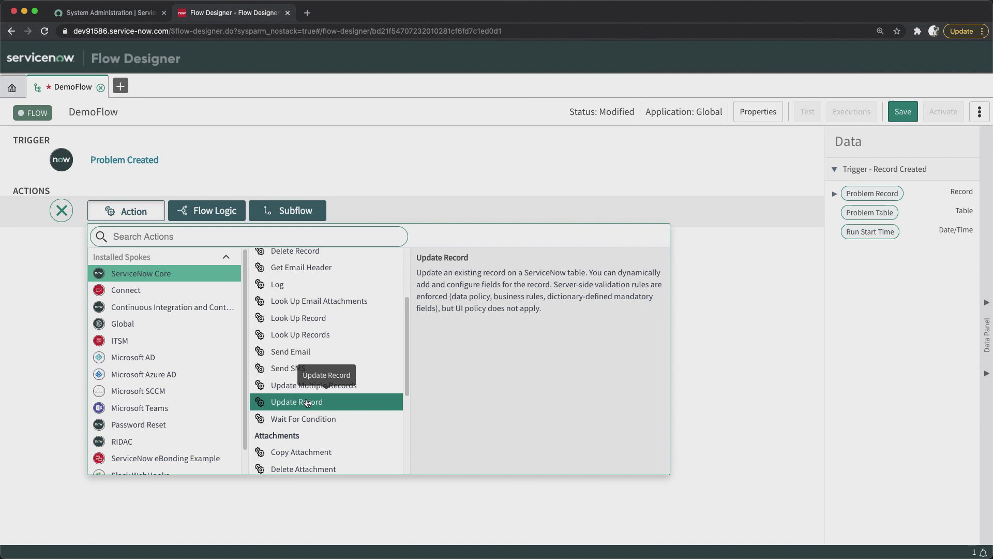
pyautogui.scroll(3, 292, 388)
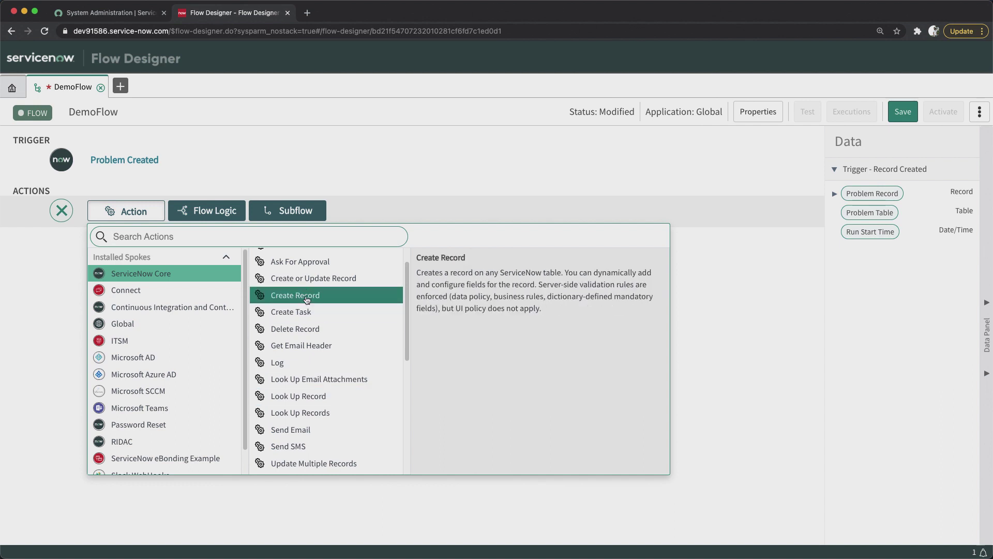
pyautogui.click(296, 316)
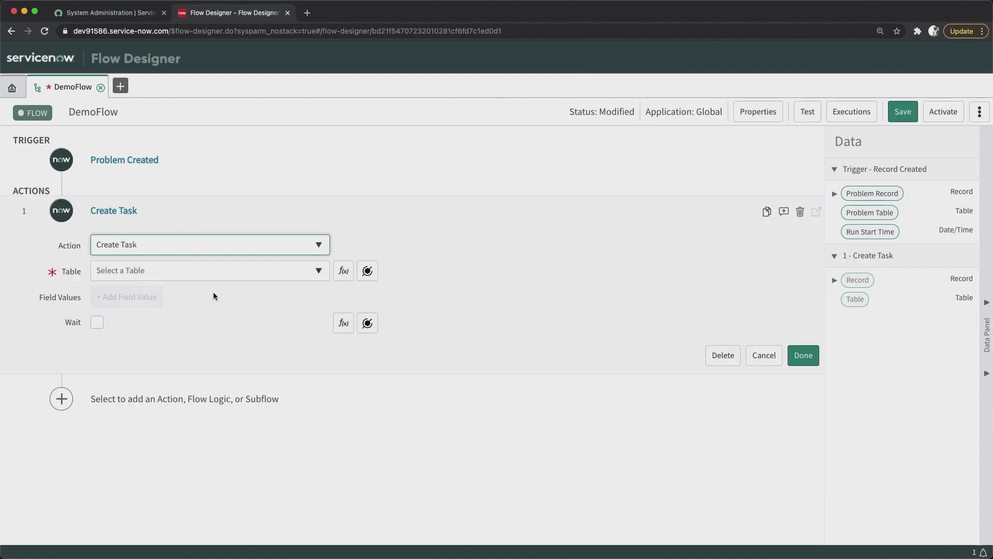
# - Set the Create Task action's table to Problem Task [problem_task]
pyautogui.click(186, 273)
pyautogui.write('probe')
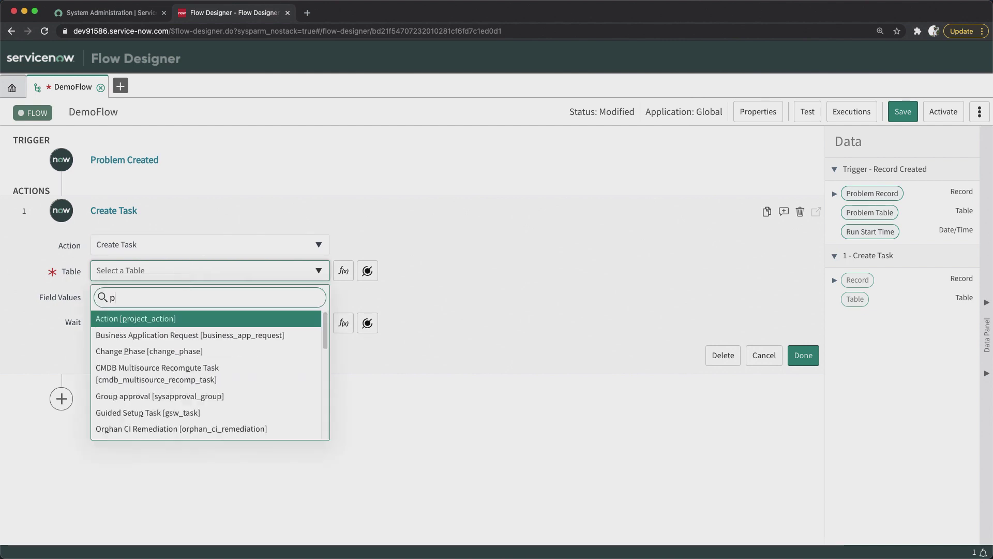
pyautogui.press('BackSpace')
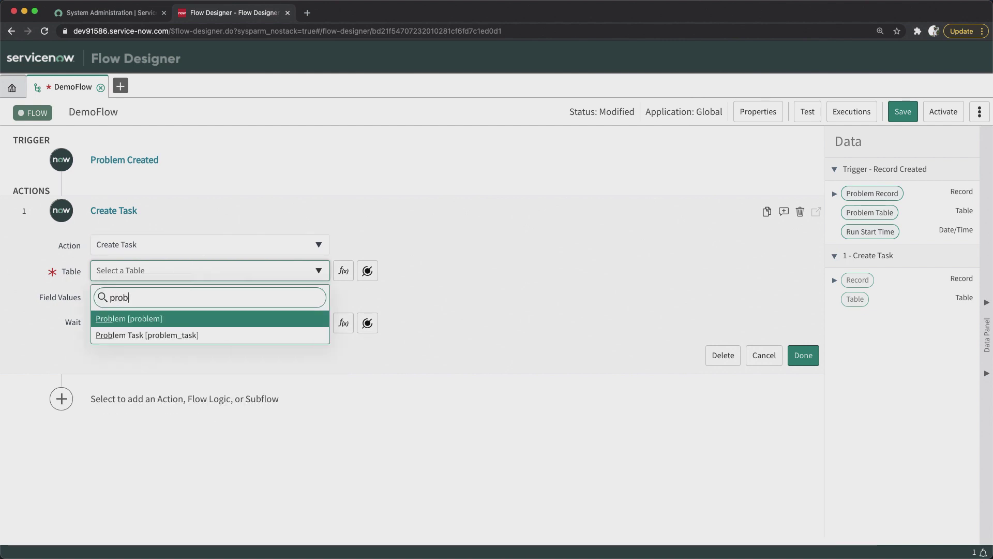
pyautogui.press('Down')
pyautogui.press('Return')
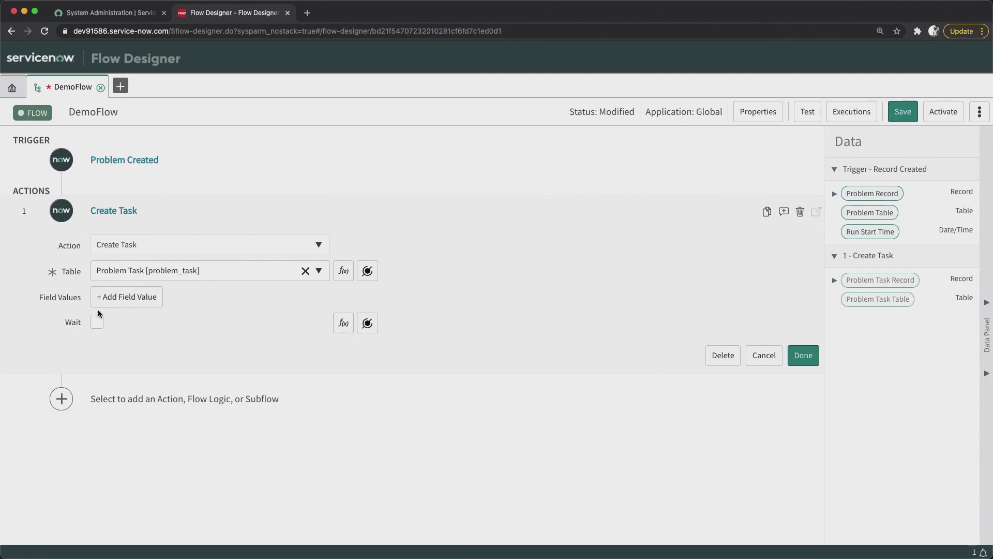
# - Add a Short description field value to the task reading "This is a test for creation of Prb records"
pyautogui.click(127, 306)
pyautogui.click(124, 304)
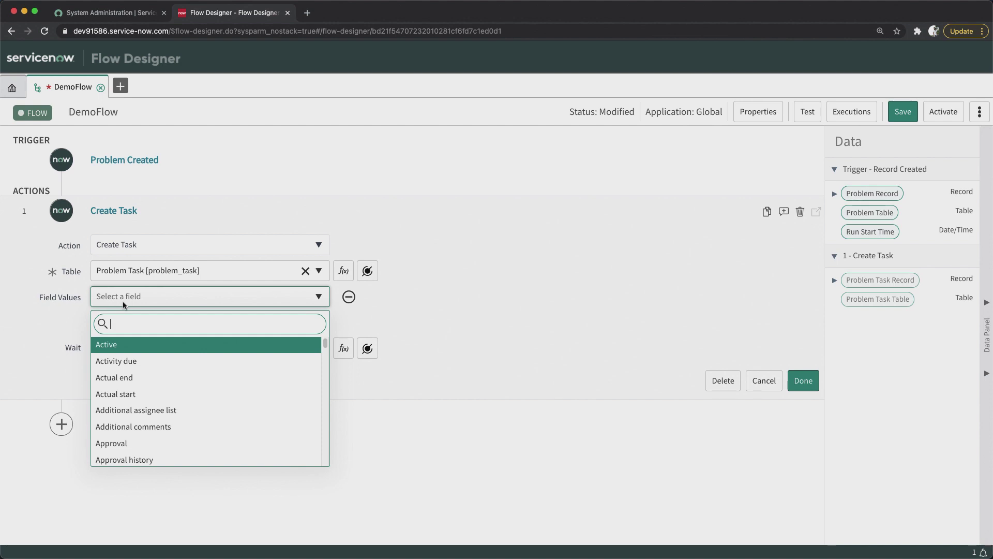
pyautogui.write('short')
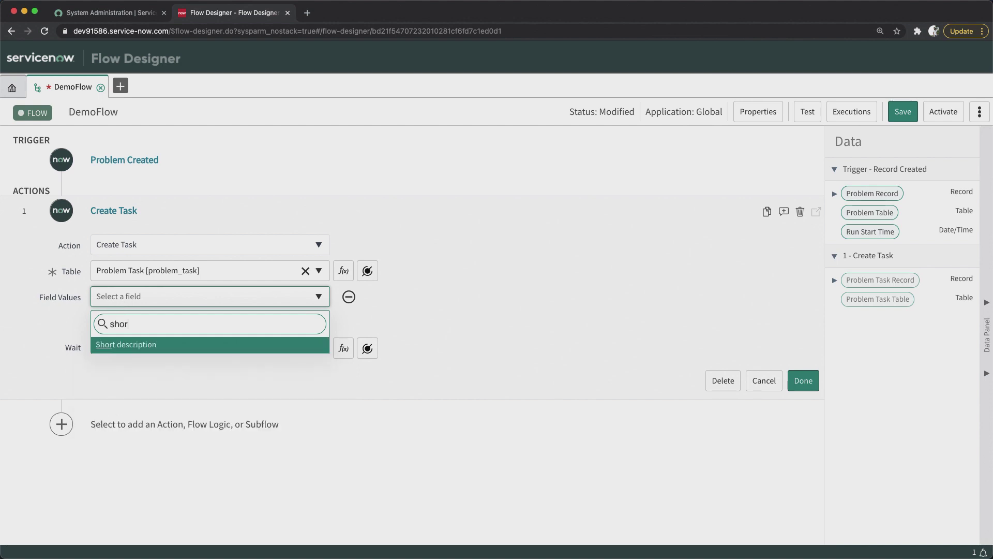
pyautogui.press('Return')
pyautogui.click(436, 300)
pyautogui.write('This is a test')
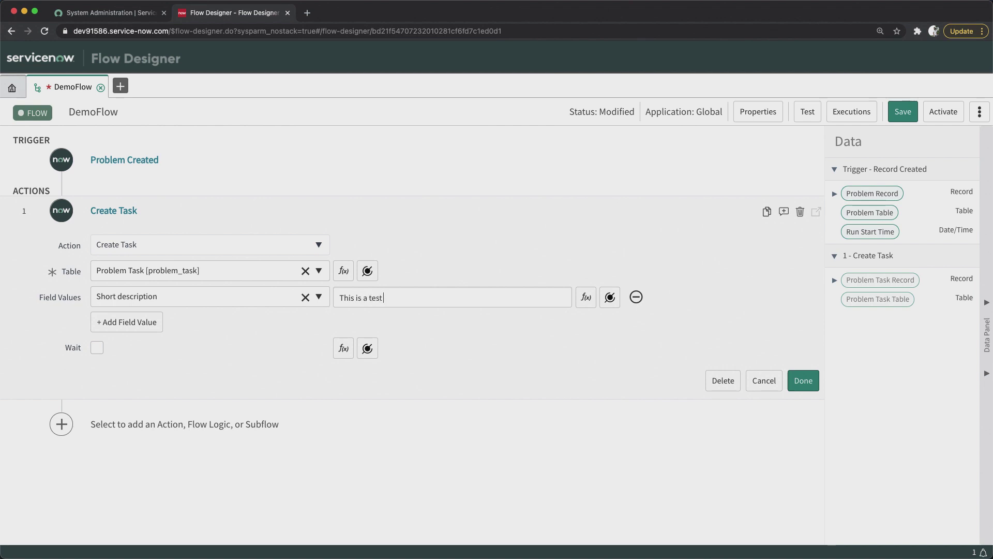
pyautogui.write(' for creation')
pyautogui.write('on o')
pyautogui.write('ds')
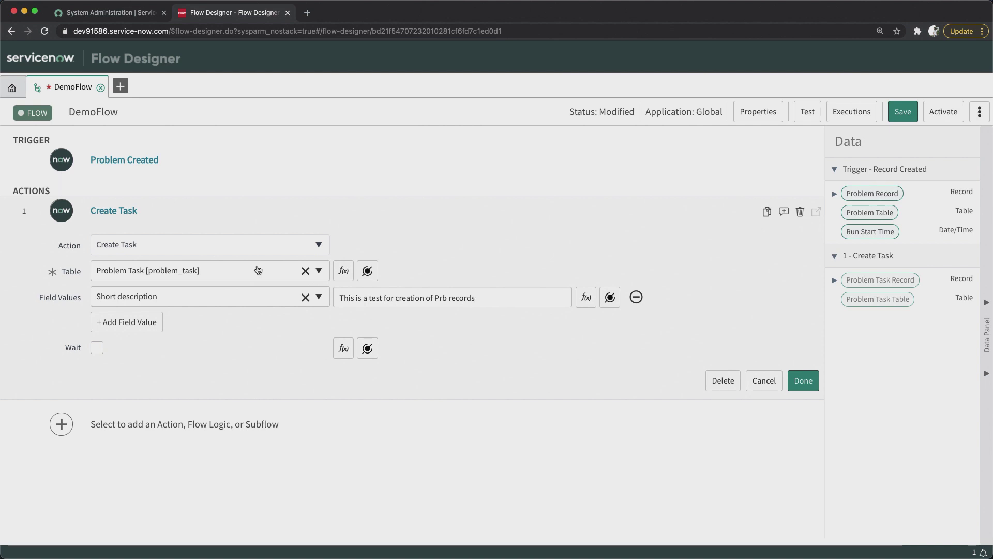
# - Add a Problem field value to the Create Task action and map it to the trigger's Problem Record
pyautogui.click(127, 323)
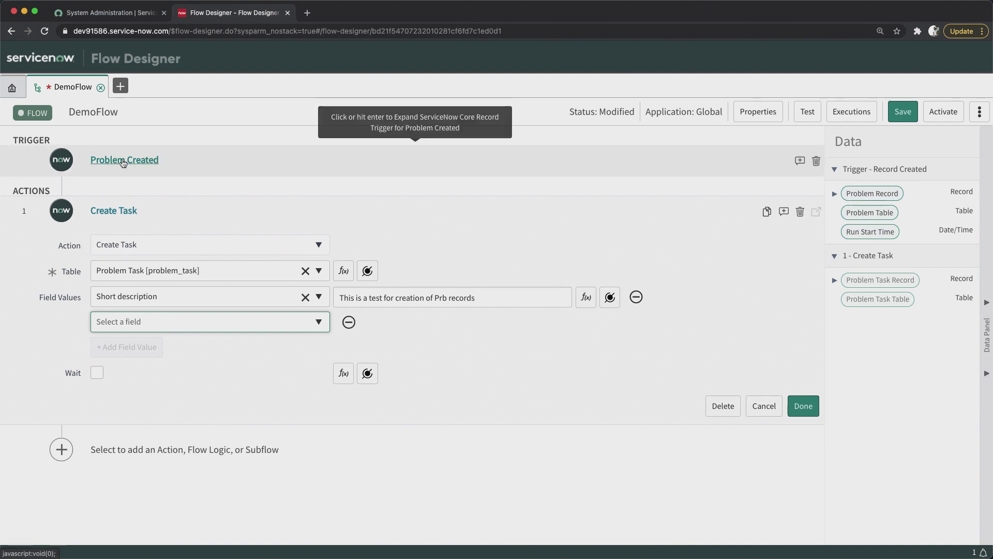
pyautogui.click(123, 323)
pyautogui.write('prob')
pyautogui.press('Return')
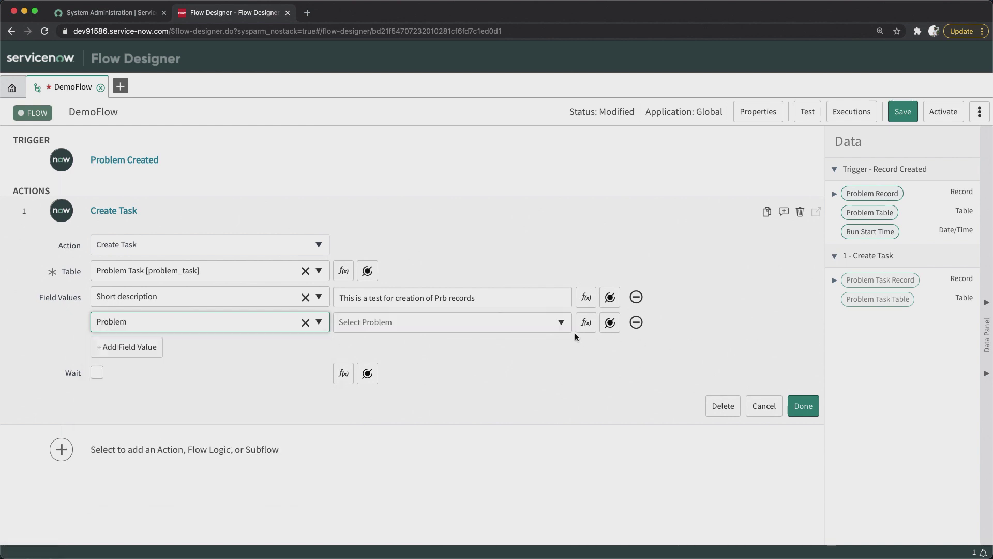
pyautogui.click(611, 323)
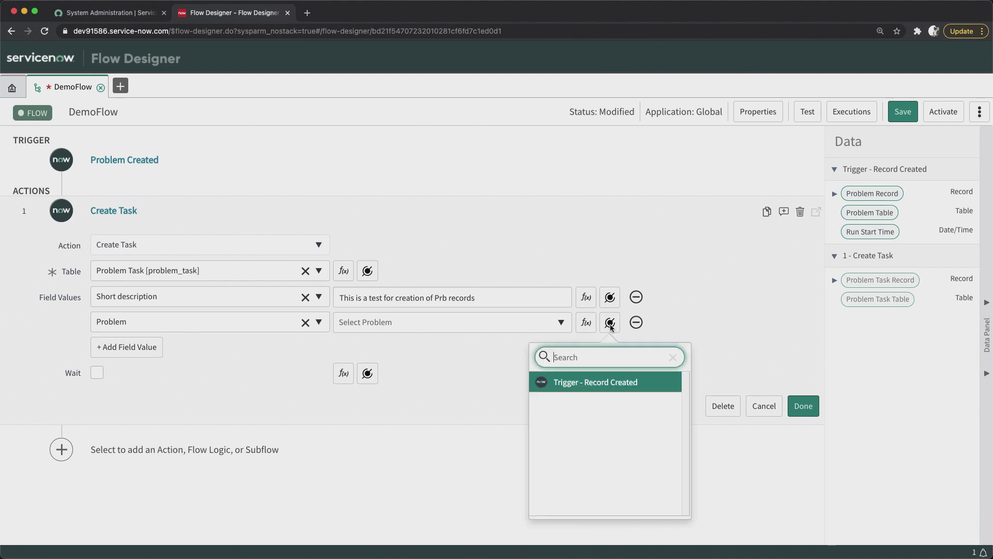
pyautogui.click(602, 383)
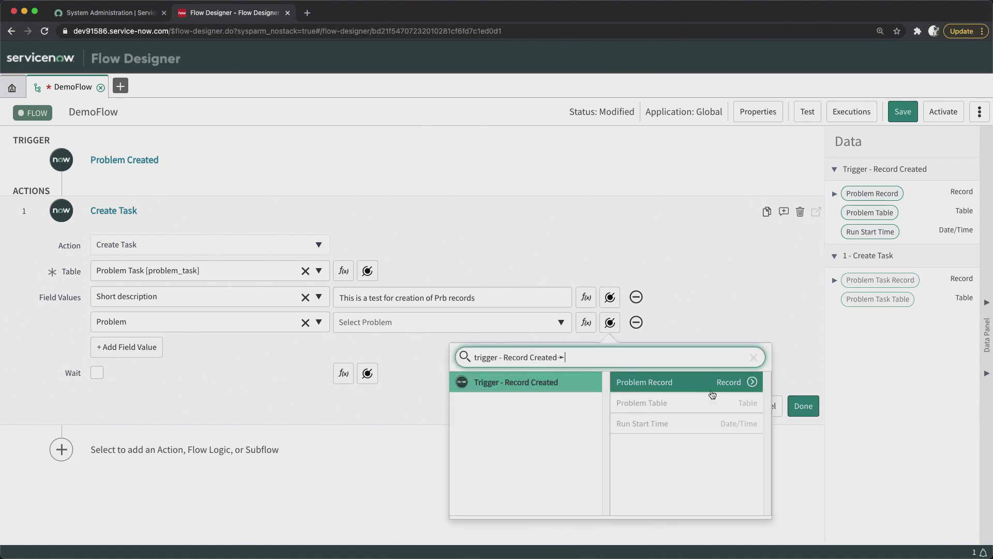
pyautogui.click(662, 386)
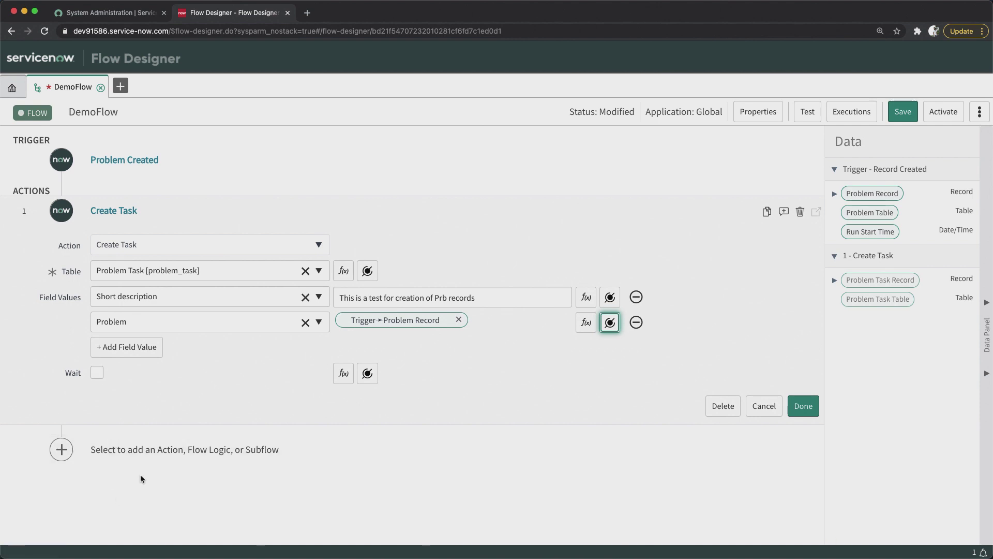
pyautogui.click(97, 373)
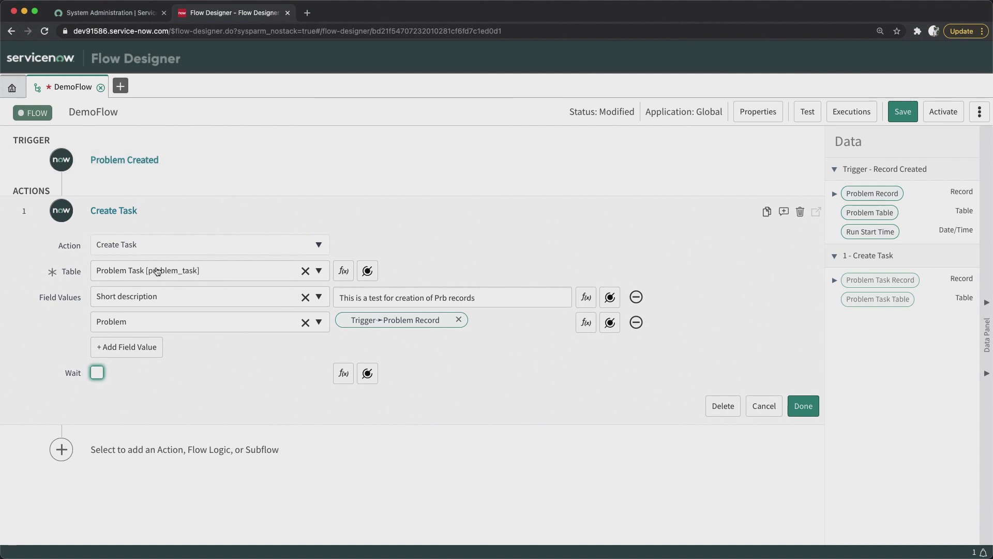
# - Add an Assignment group field value mapped to the trigger Problem Record's Assignment group, and finish the Create Task action
pyautogui.click(120, 347)
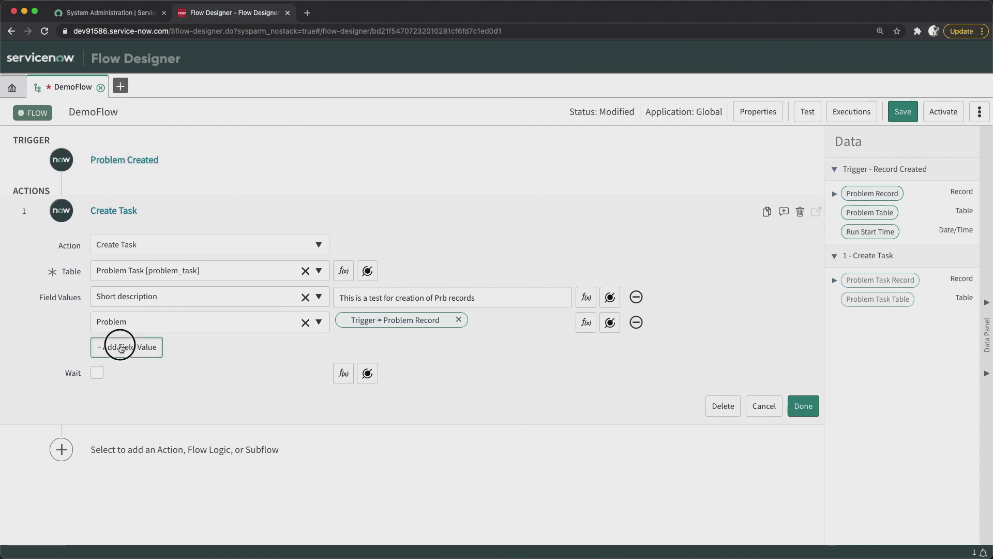
pyautogui.click(116, 347)
pyautogui.write('ass')
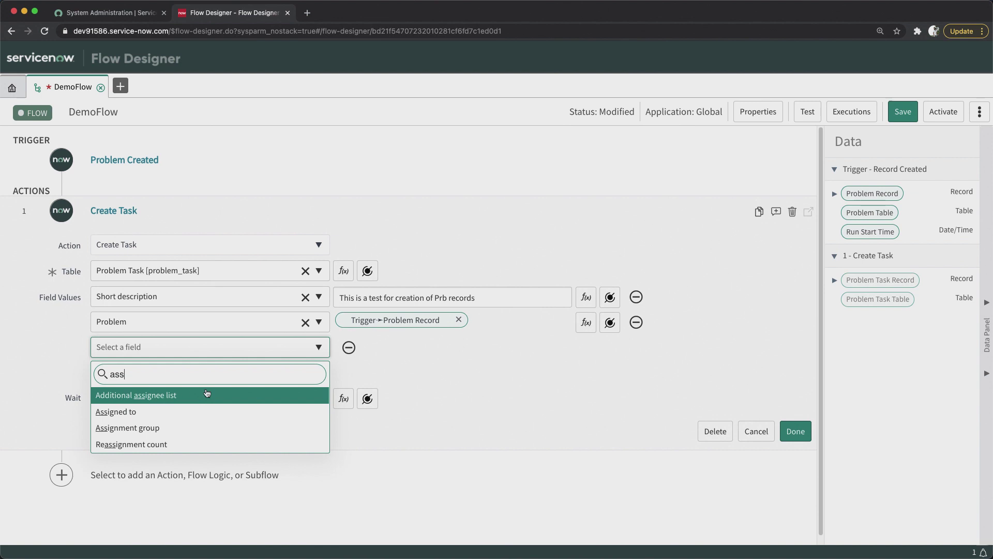
pyautogui.click(115, 429)
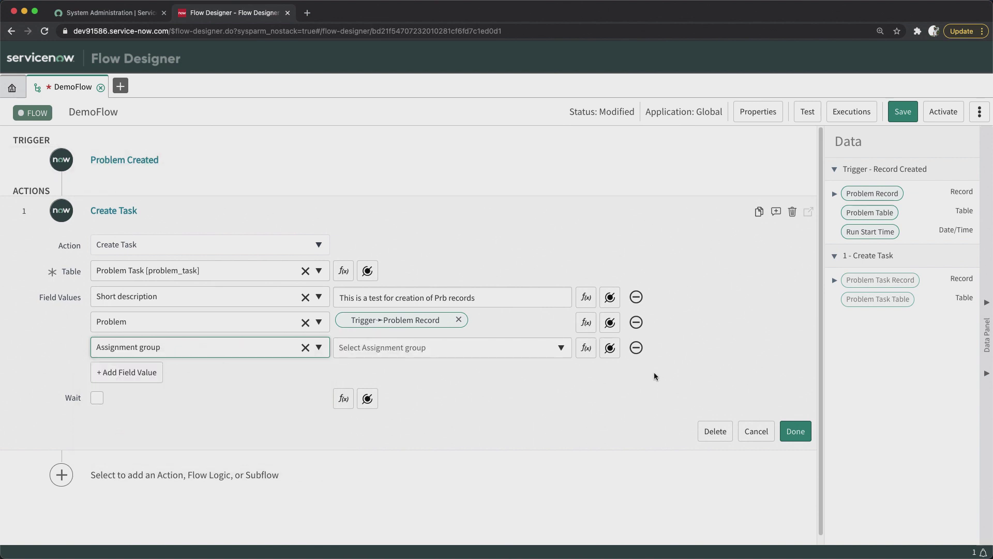
pyautogui.click(610, 348)
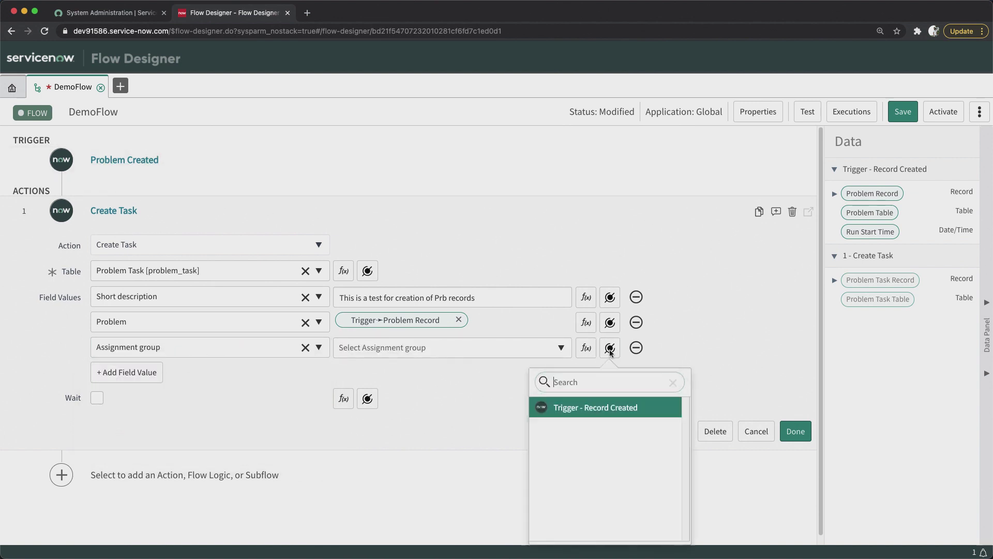
pyautogui.click(604, 408)
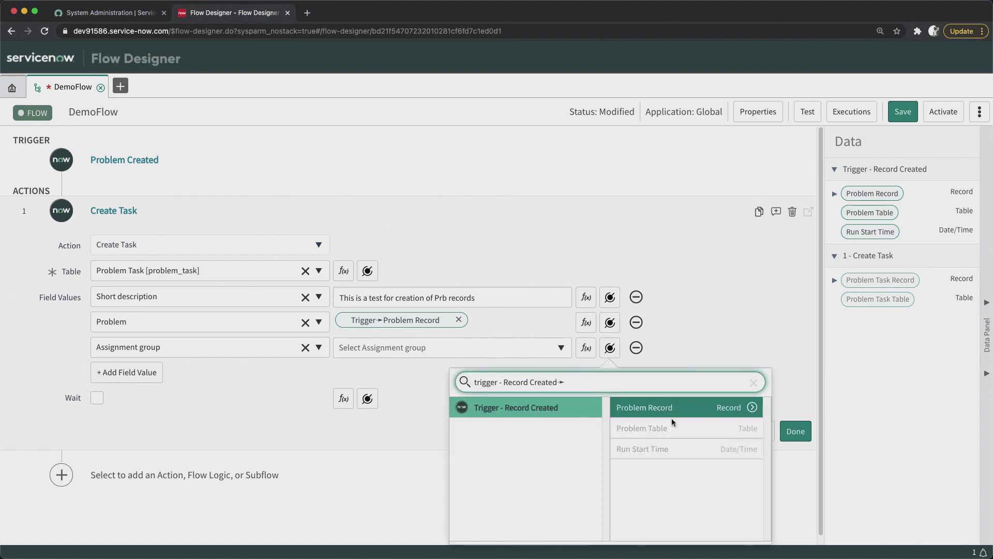
pyautogui.click(753, 407)
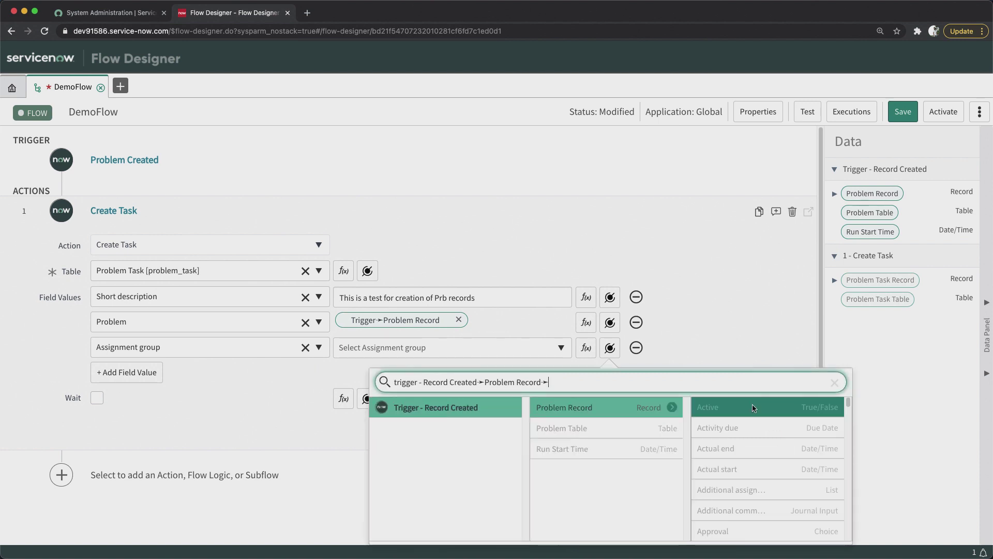
pyautogui.scroll(-3, 759, 439)
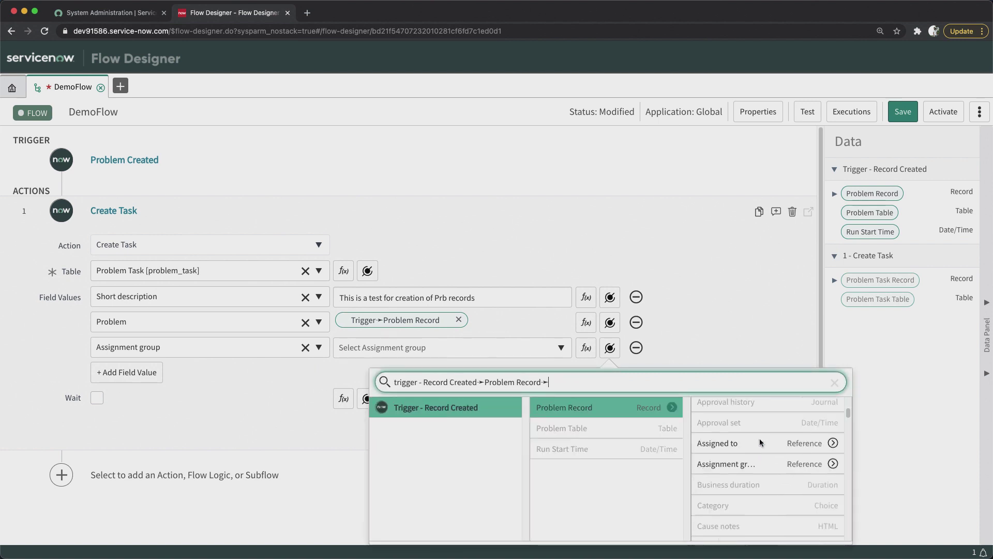
pyautogui.click(740, 464)
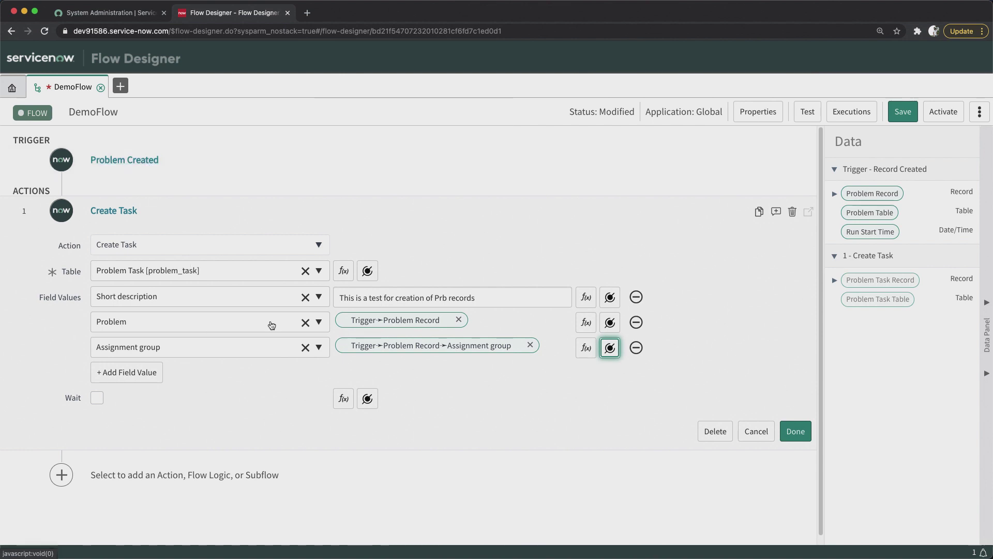
pyautogui.moveTo(425, 353)
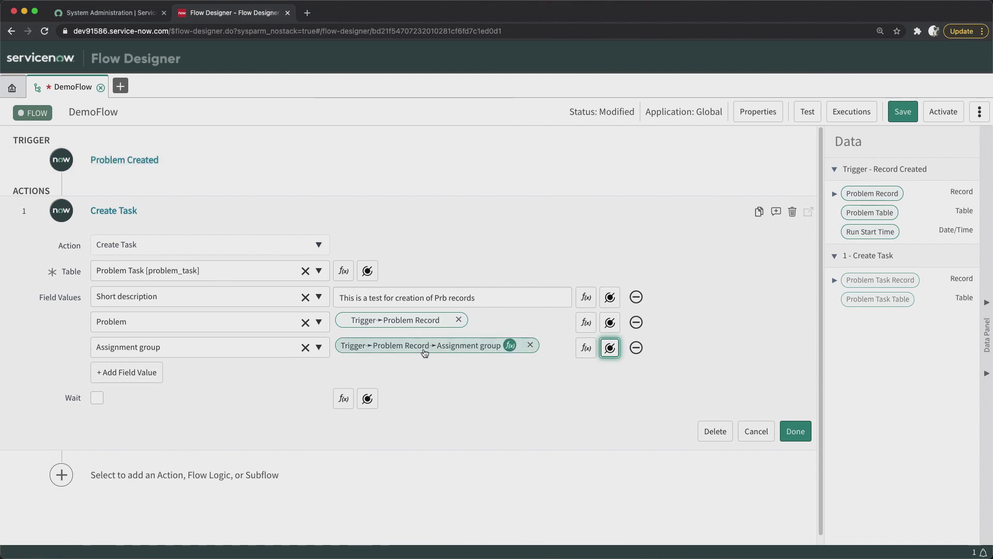
pyautogui.click(796, 434)
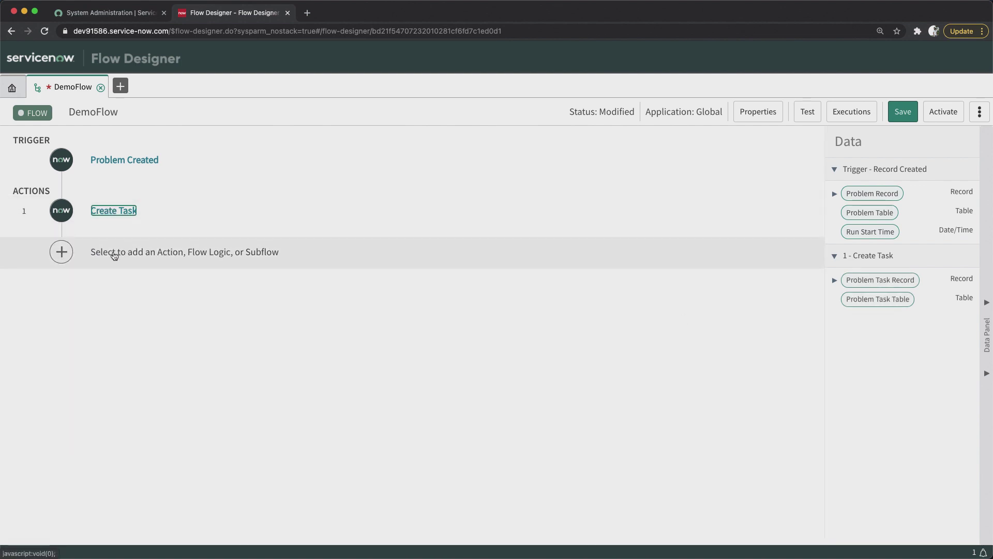
# - Add a Create Record action after Create Task and set its table to Problem Task [problem_task]
pyautogui.click(114, 255)
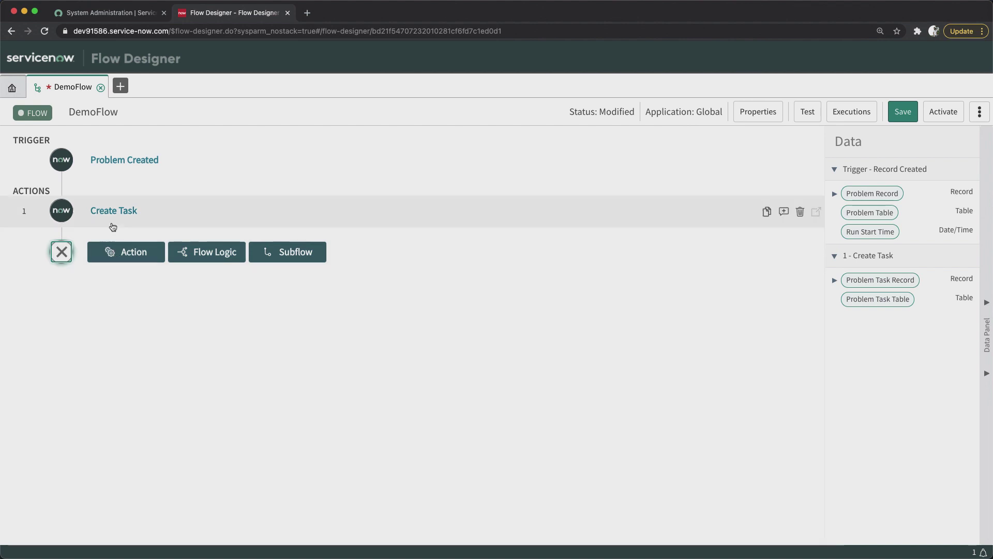
pyautogui.click(133, 253)
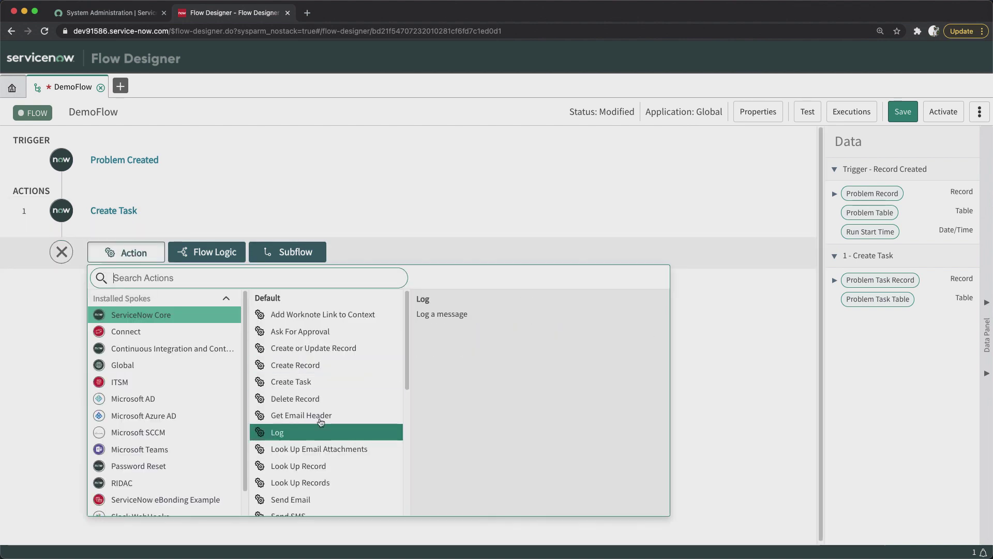
pyautogui.click(306, 368)
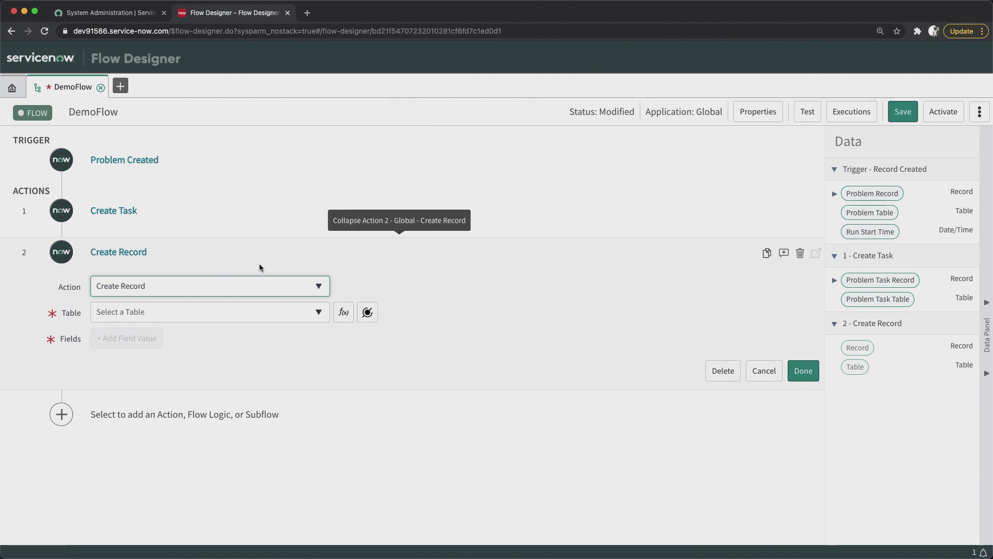
pyautogui.click(244, 312)
pyautogui.write('p')
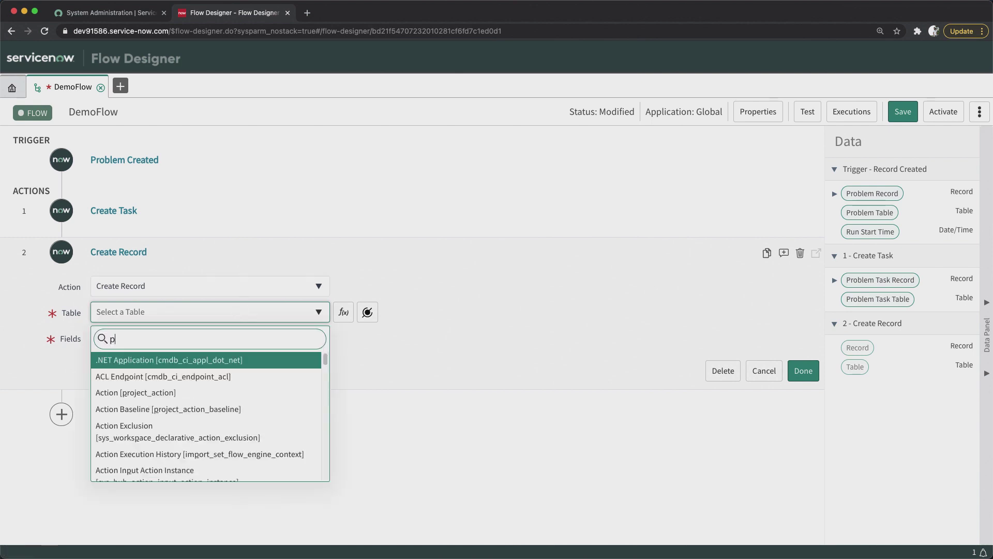
pyautogui.write('rob')
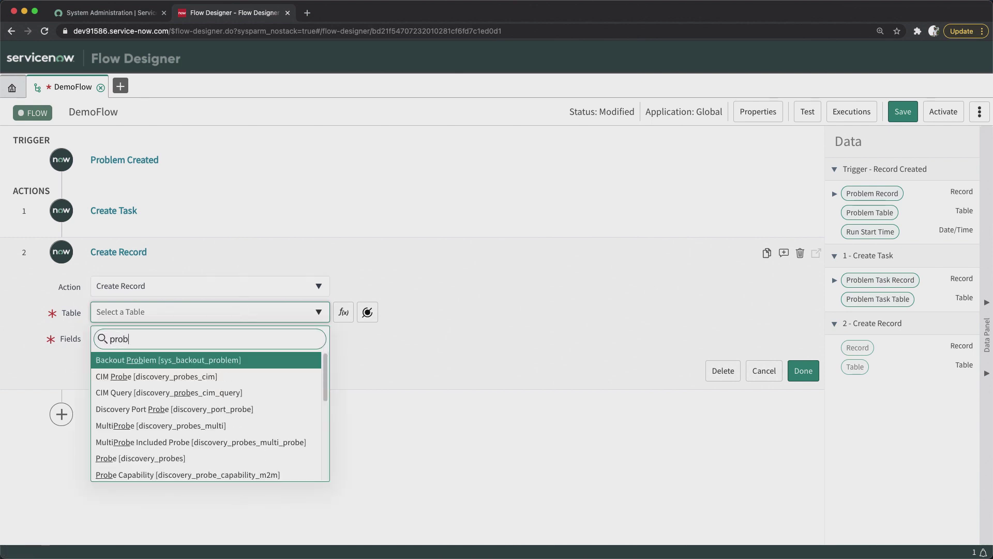
pyautogui.write('lem t')
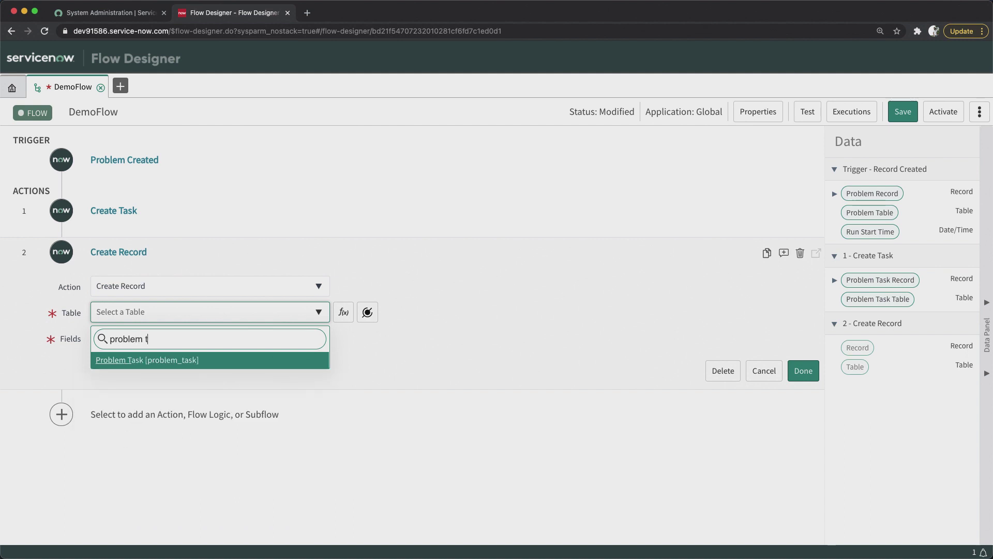
pyautogui.click(183, 362)
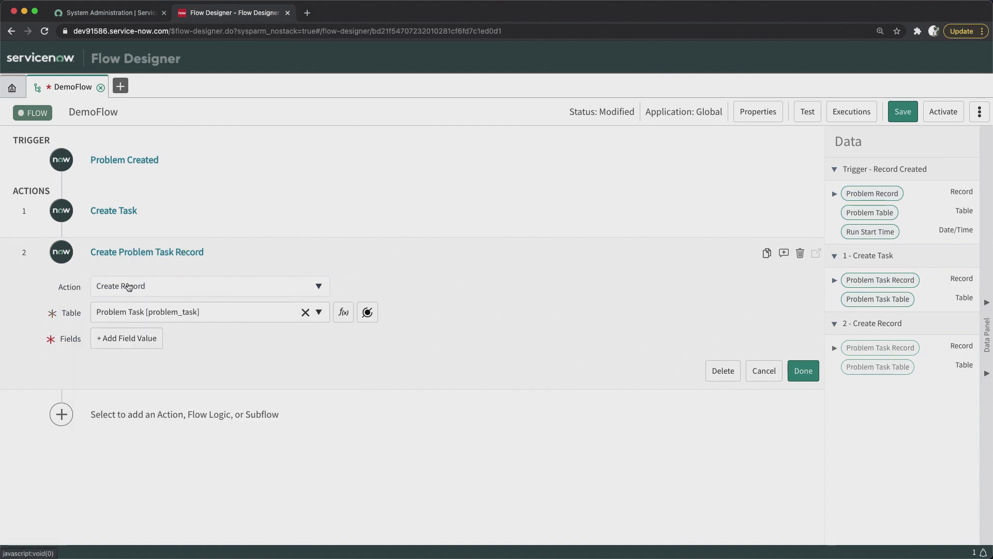
# - Add a Short description field value to the Create Record action reading "This is a second task"
pyautogui.click(127, 339)
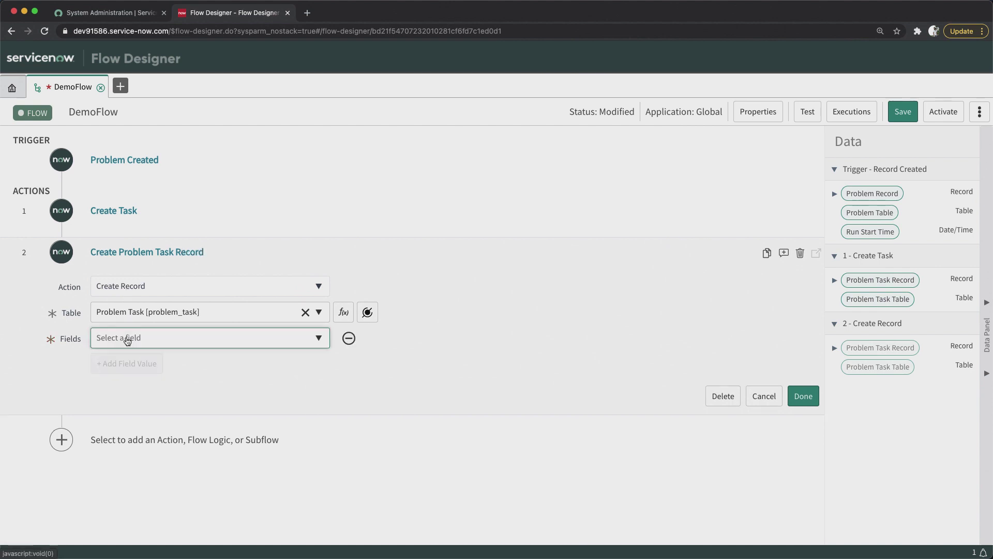
pyautogui.click(126, 339)
pyautogui.write('short')
pyautogui.press('Return')
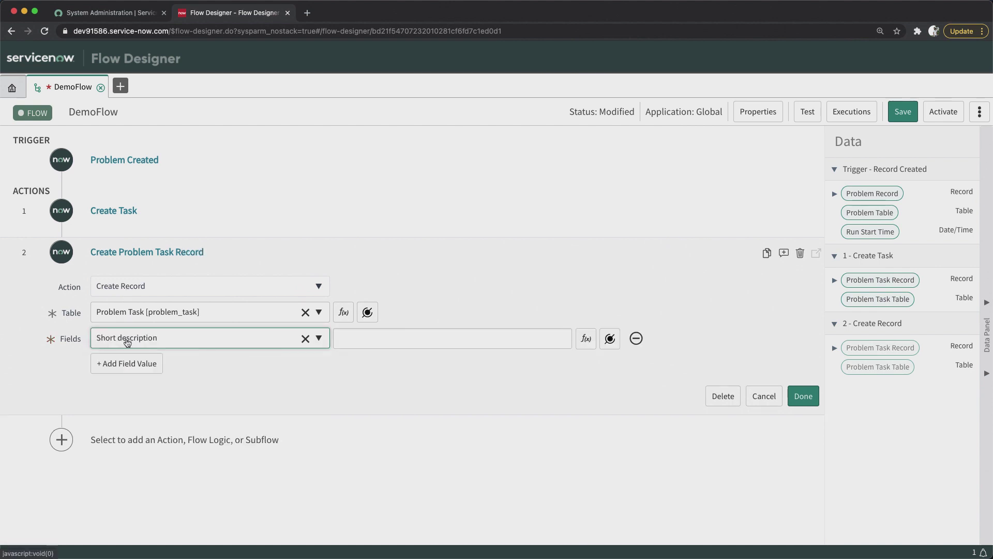
pyautogui.click(457, 337)
pyautogui.write('This is a second task')
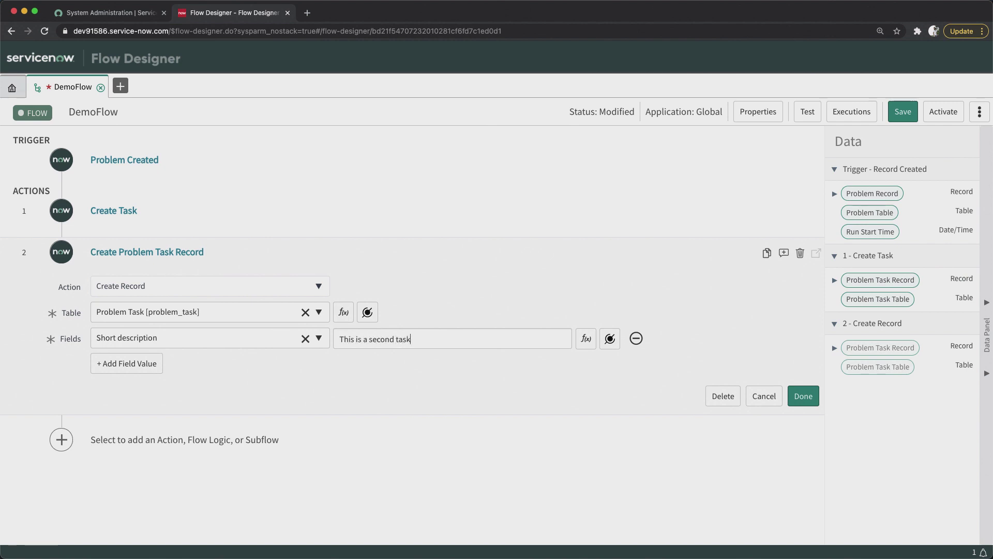
# - Add a Problem field value to the Create Record action and map it to the trigger's Problem Record
pyautogui.click(128, 363)
pyautogui.click(127, 364)
pyautogui.write('prob')
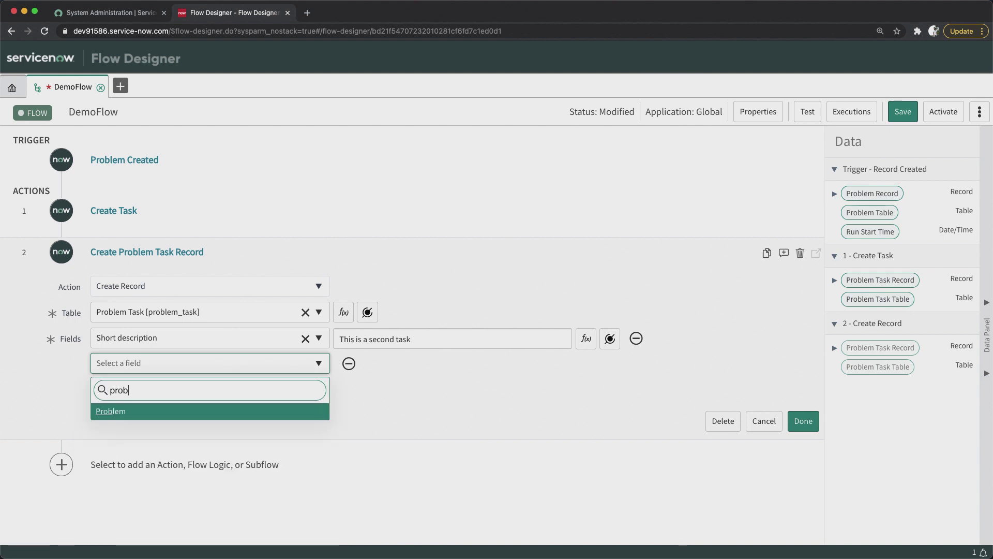
pyautogui.click(119, 412)
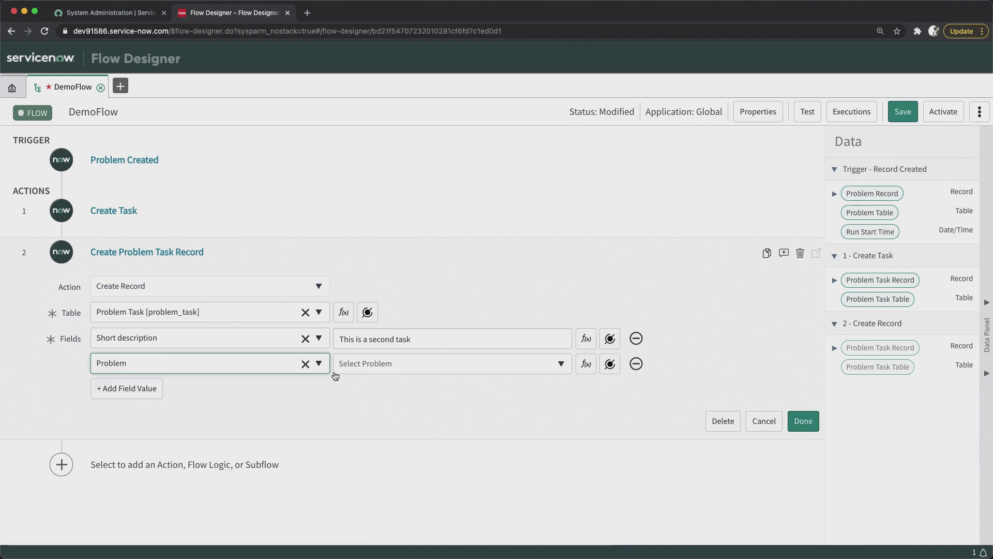
pyautogui.click(610, 365)
pyautogui.click(586, 429)
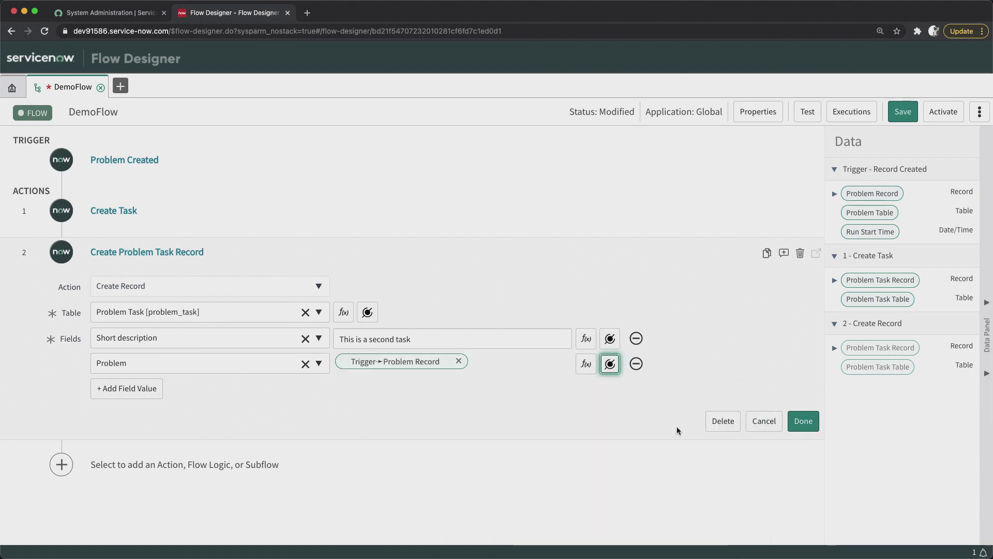
pyautogui.moveTo(380, 365)
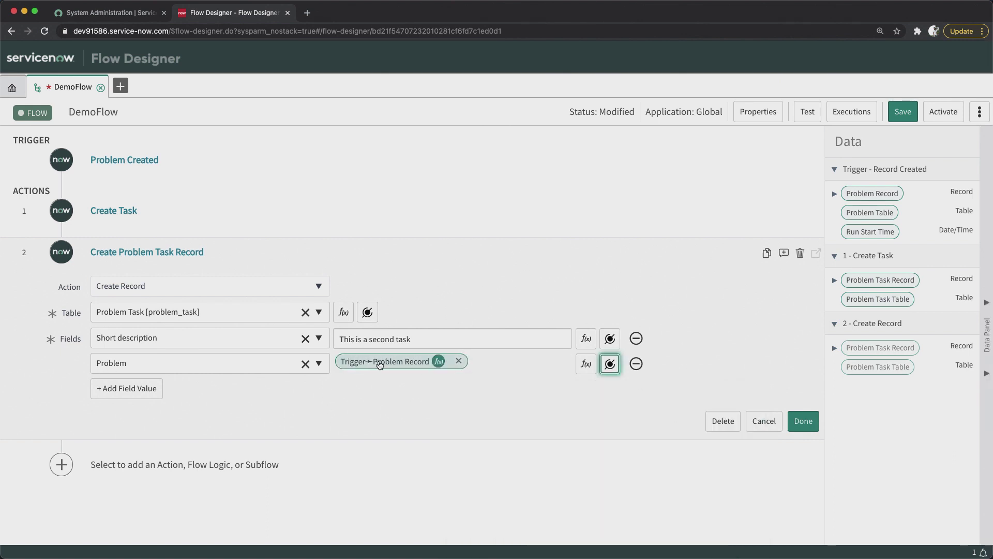
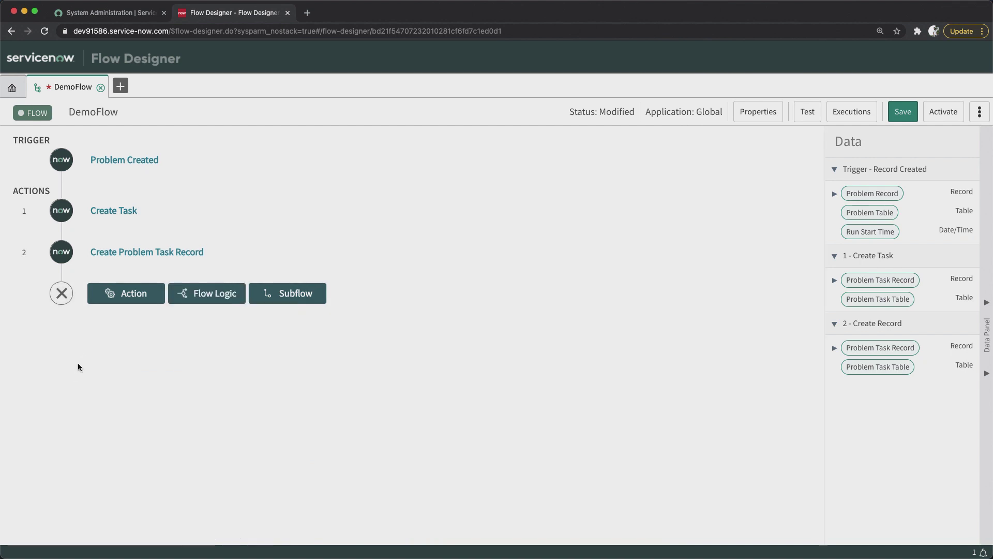
# - Look through the flow logic options and add a ServiceNow Core Wait For Condition action as the flow's third action
pyautogui.click(190, 299)
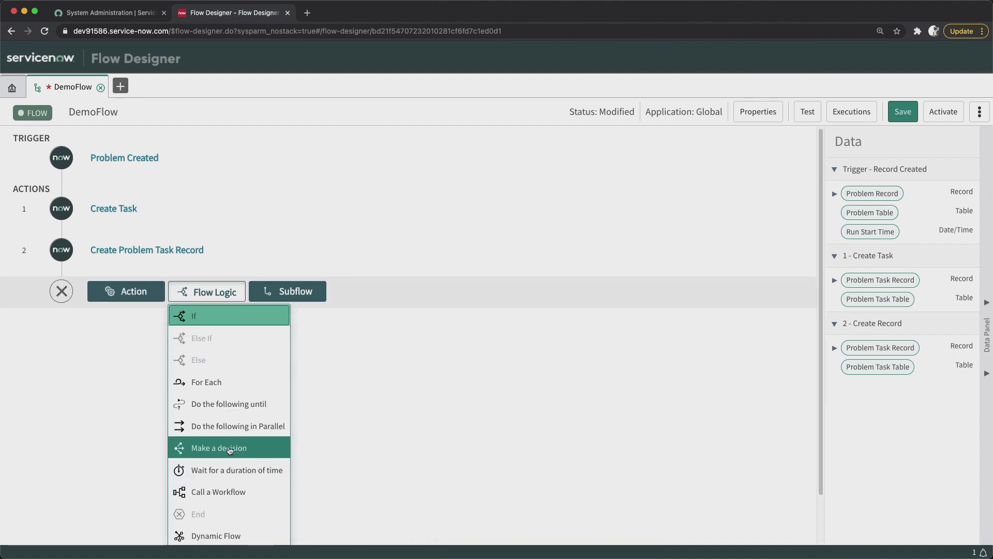
pyautogui.scroll(-1, 243, 439)
pyautogui.scroll(-2, 227, 425)
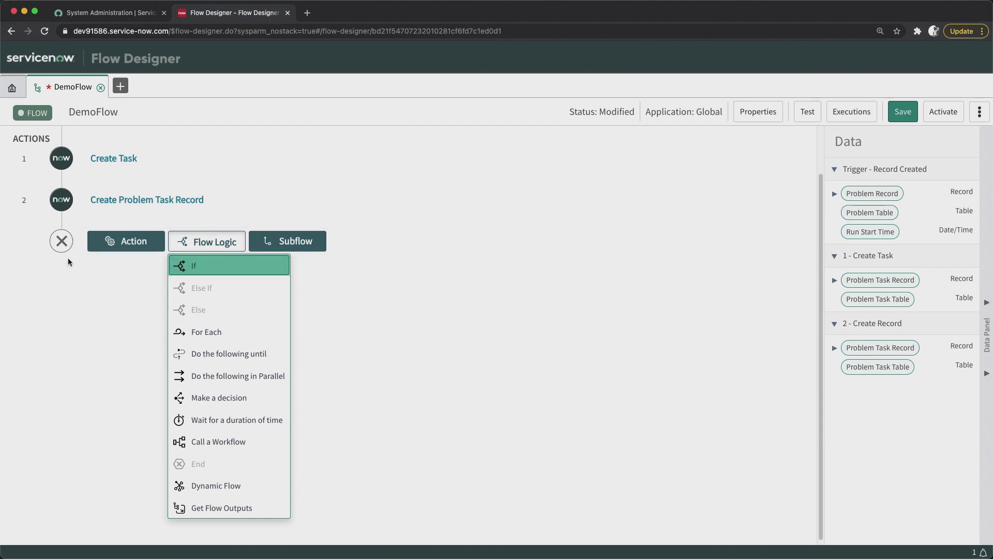
pyautogui.click(124, 242)
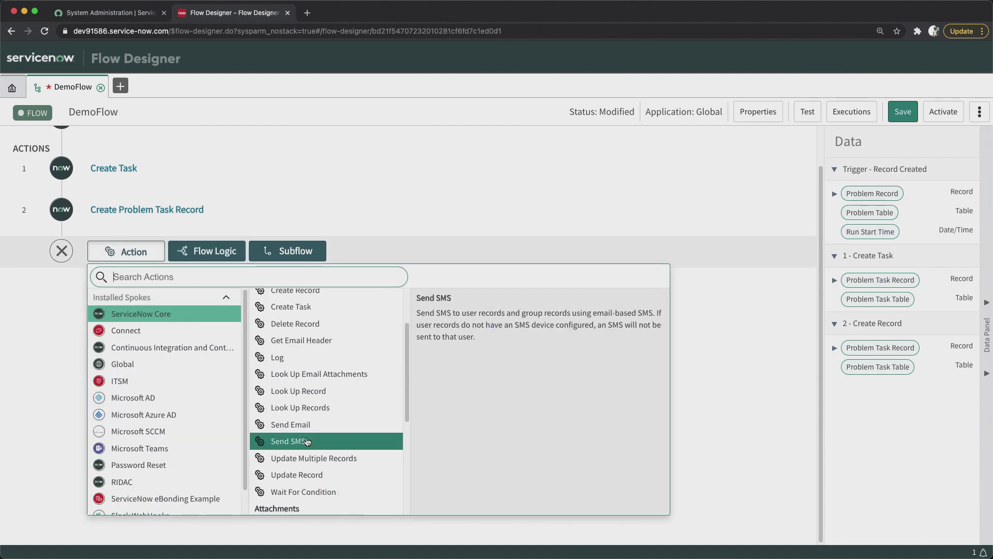
pyautogui.scroll(-3, 307, 441)
pyautogui.click(282, 388)
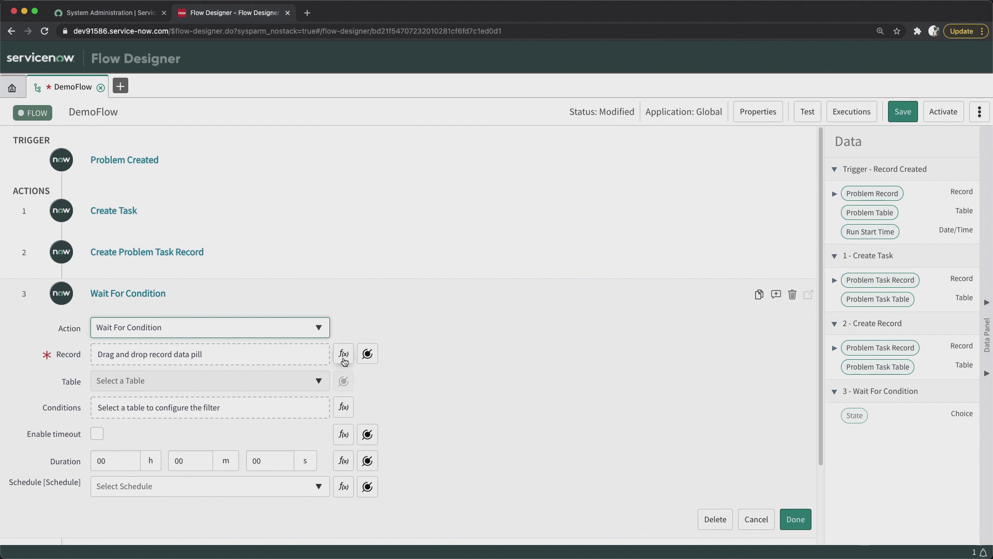
# - Map the Wait For Condition action's Record to the trigger's Problem Record
pyautogui.click(368, 354)
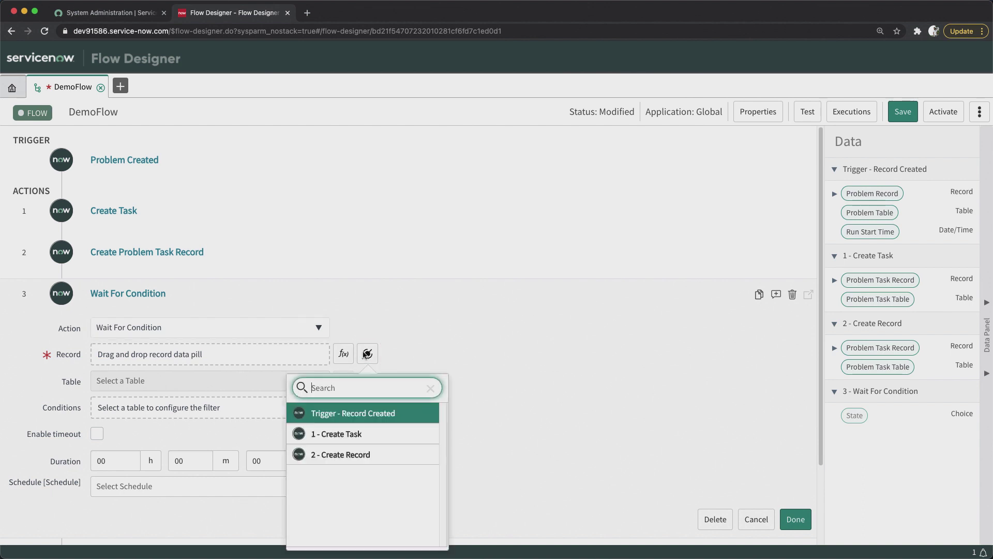
pyautogui.click(359, 413)
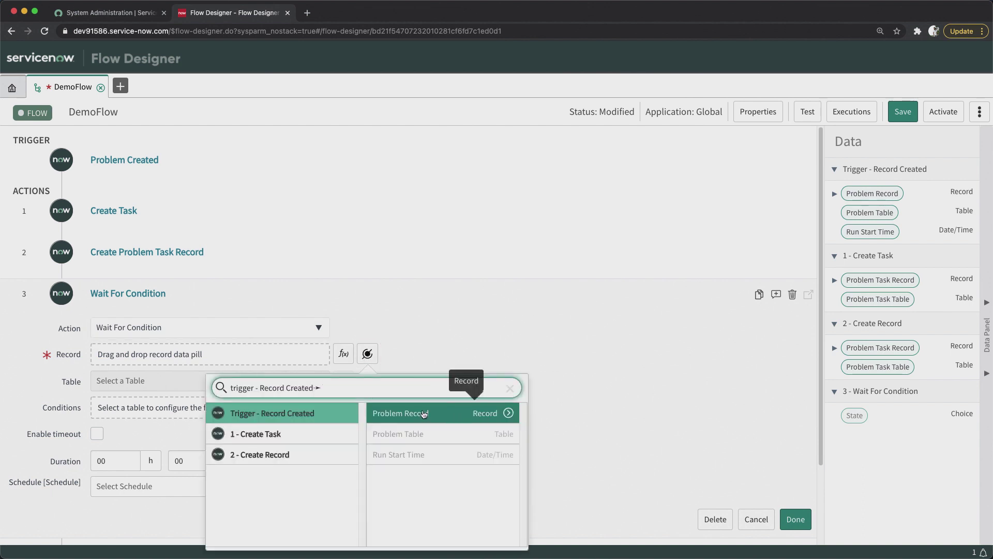
pyautogui.click(448, 413)
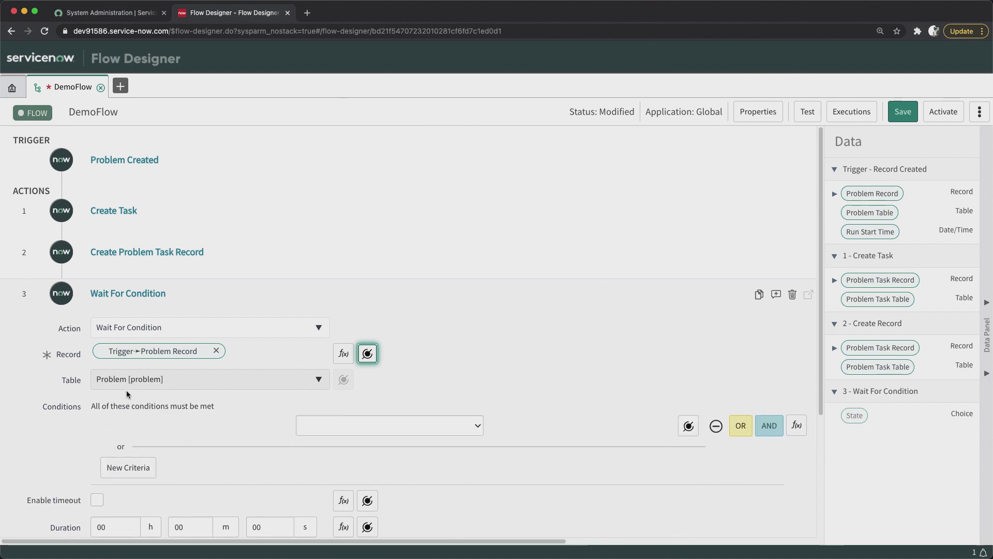
# - Set the wait condition to State is Root Cause Analysis and finish the Wait For Condition action
pyautogui.scroll(-3, 126, 390)
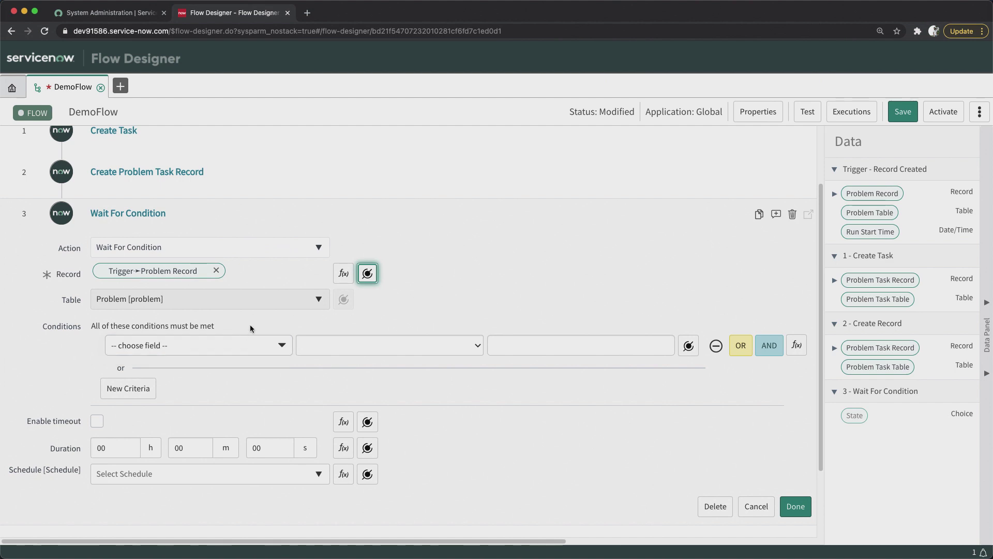
pyautogui.click(217, 345)
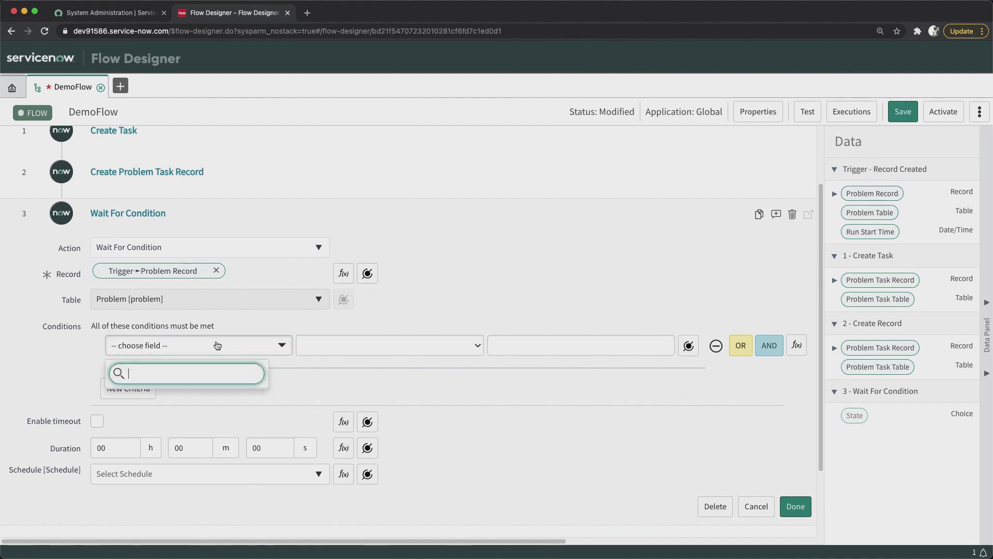
pyautogui.write('state')
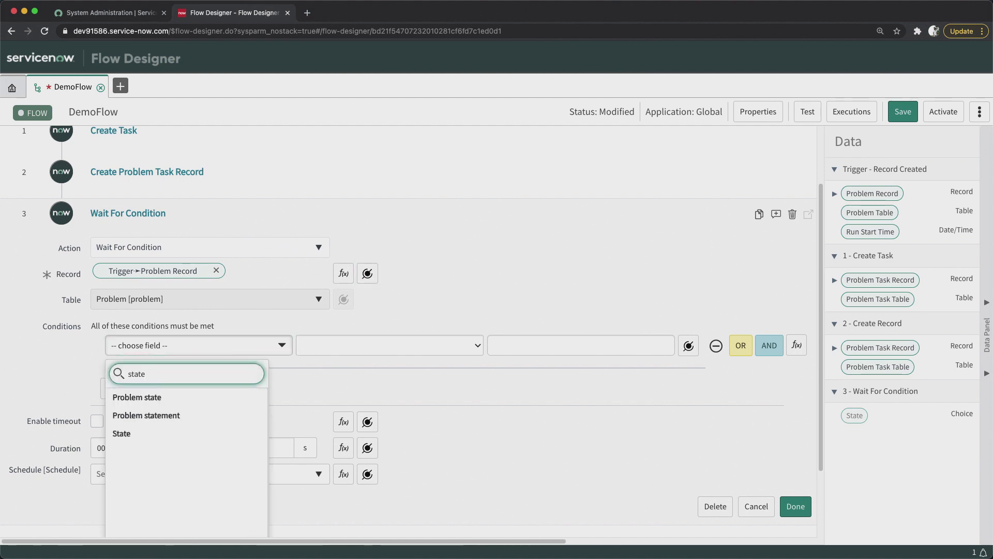
pyautogui.click(121, 433)
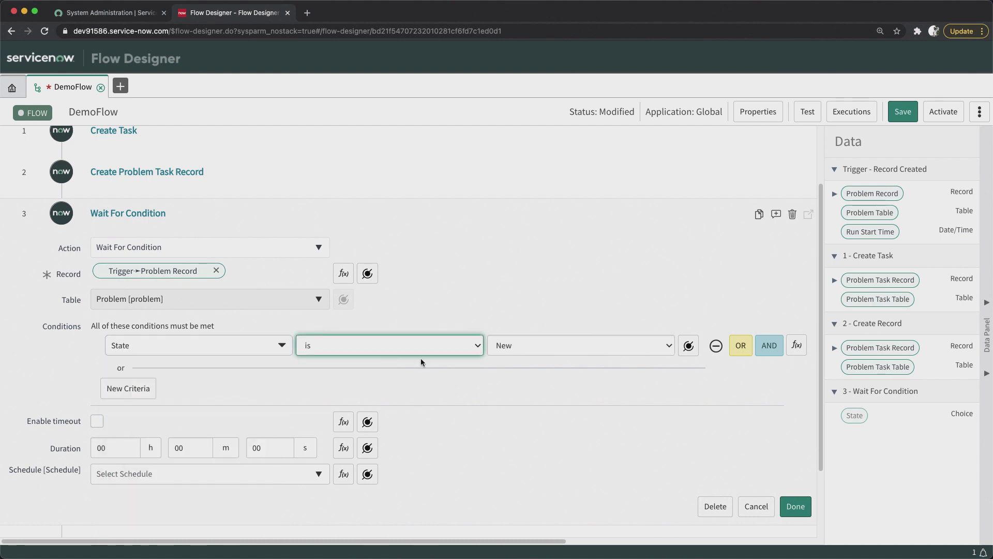
pyautogui.click(411, 344)
pyautogui.click(522, 345)
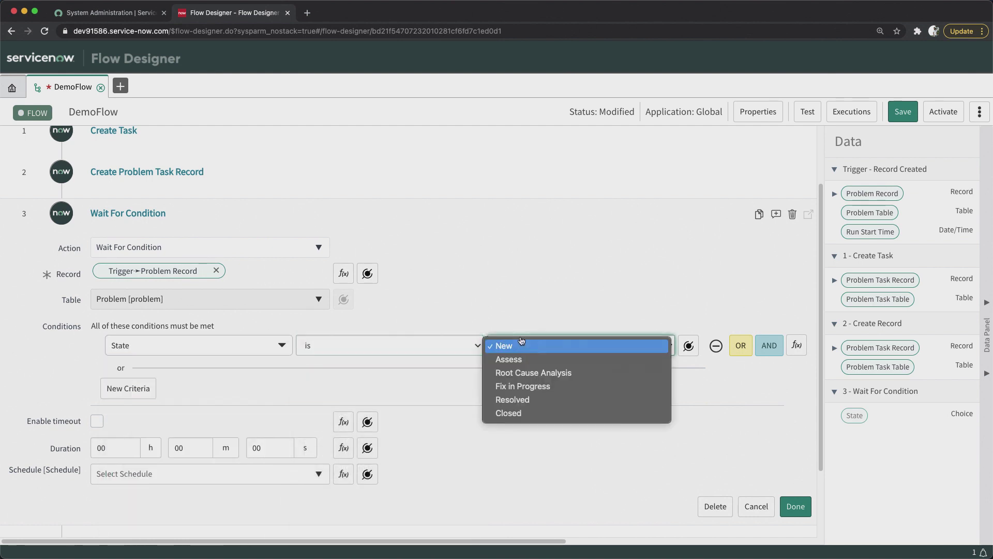
pyautogui.click(526, 376)
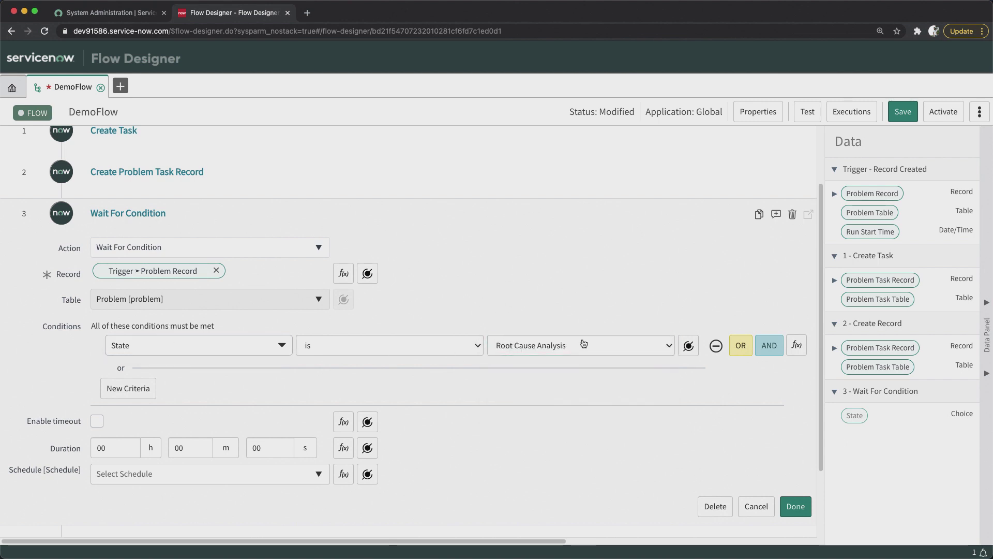
pyautogui.scroll(-1, 583, 343)
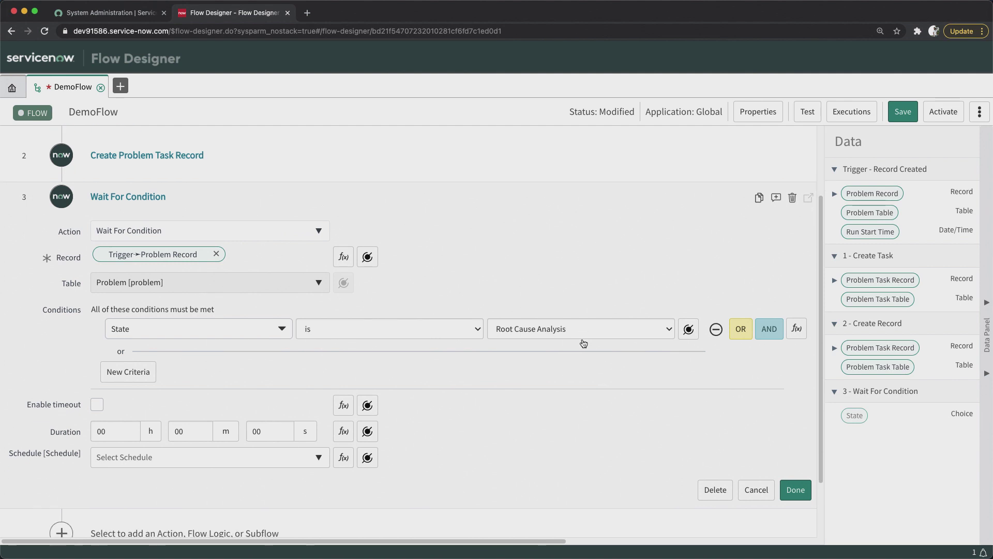
pyautogui.click(795, 494)
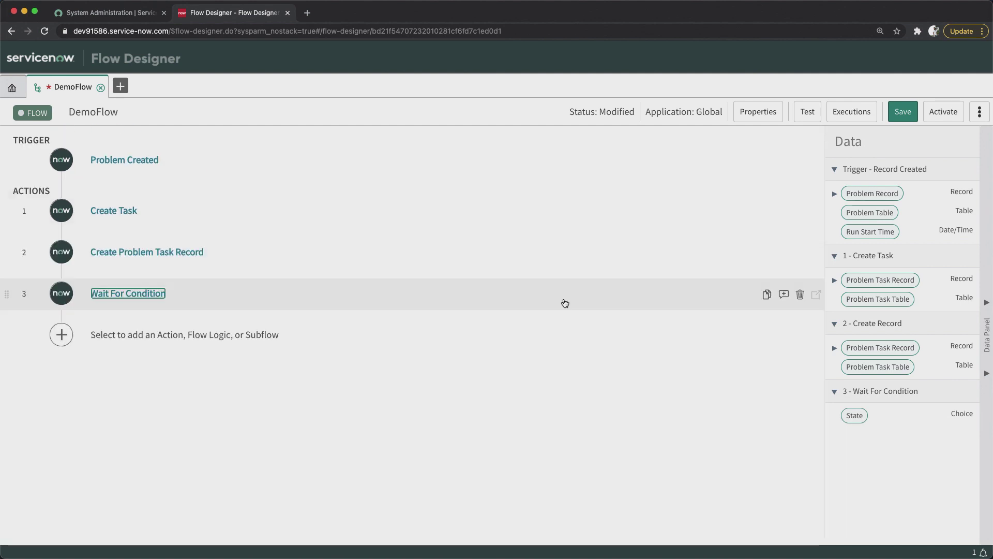
# - Reopen the Wait For Condition action, review its record and condition settings, and close it again
pyautogui.click(156, 294)
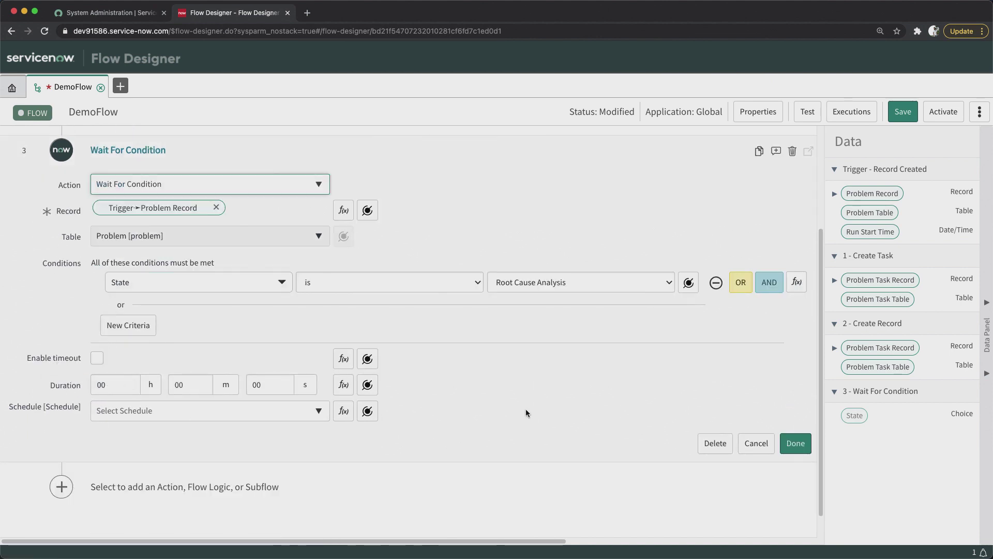
pyautogui.scroll(3, 406, 362)
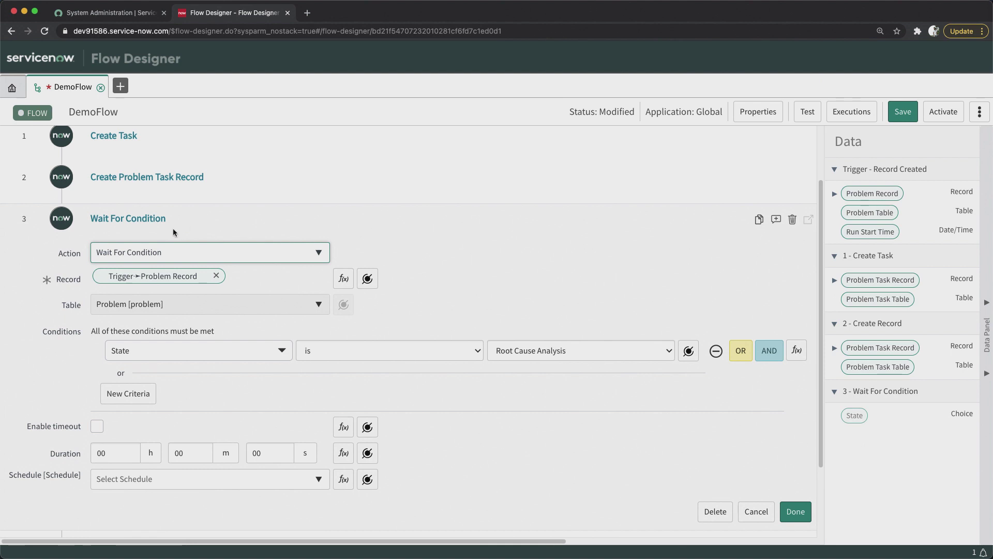
pyautogui.click(794, 513)
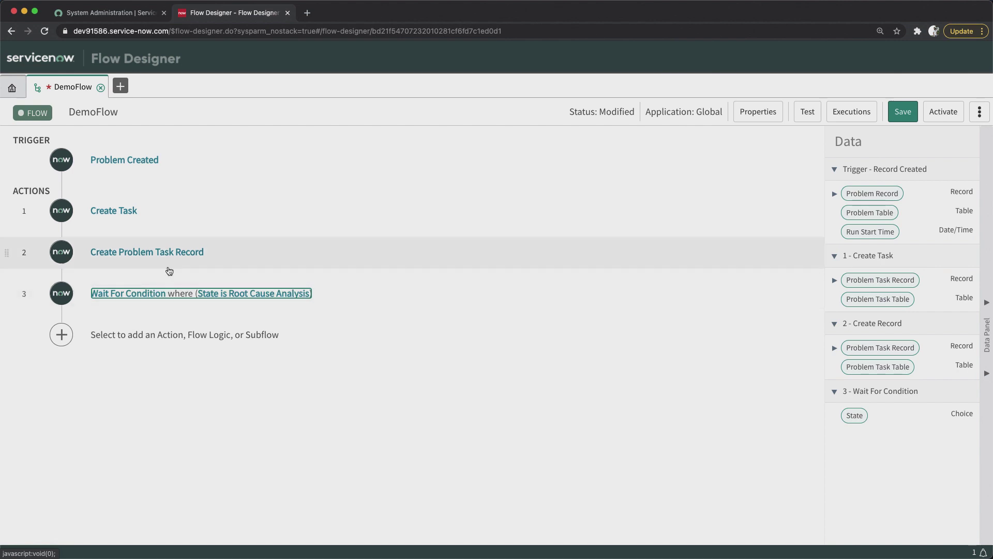
# - Add a ServiceNow Core Update Record action as the flow's fourth action
pyautogui.click(139, 335)
pyautogui.click(139, 335)
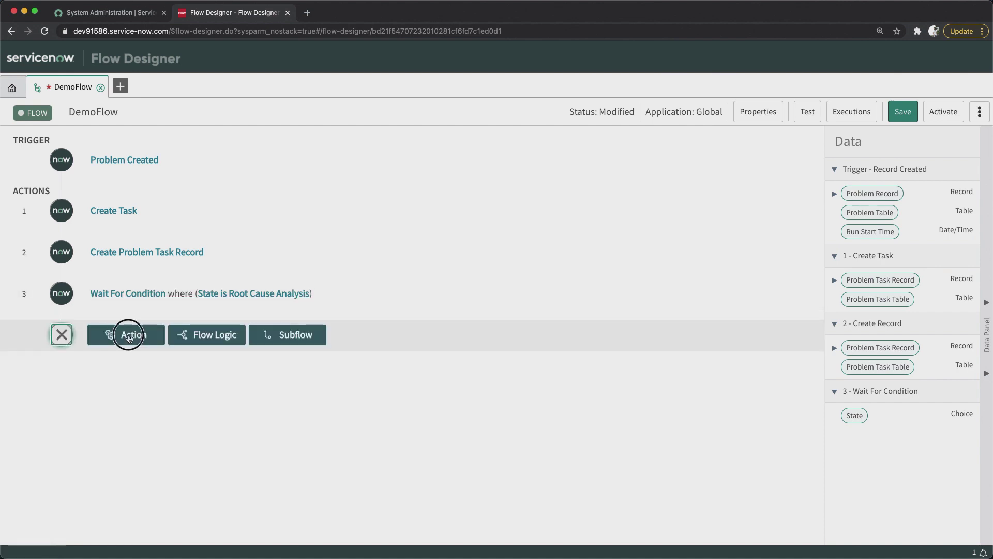
pyautogui.scroll(-5, 316, 453)
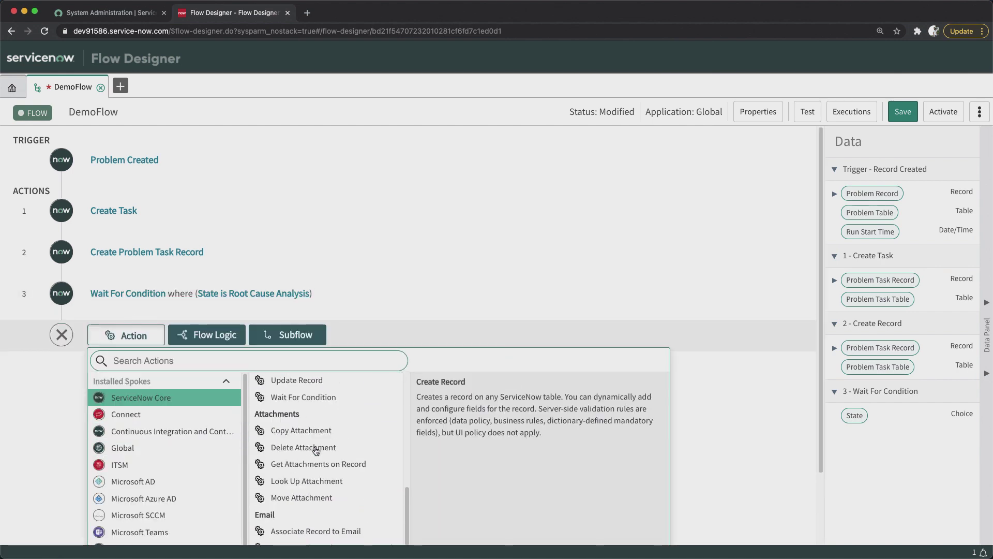
pyautogui.scroll(1, 313, 434)
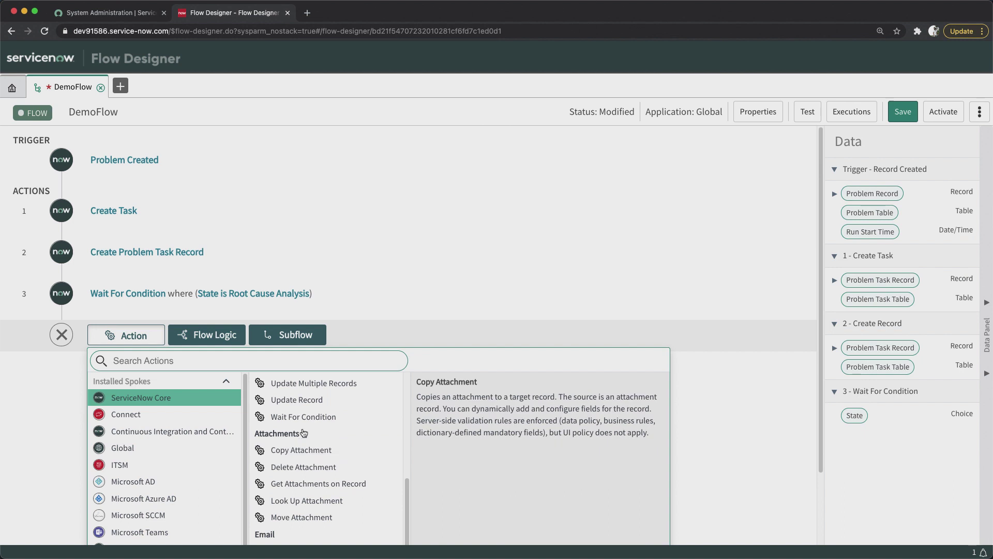
pyautogui.click(310, 403)
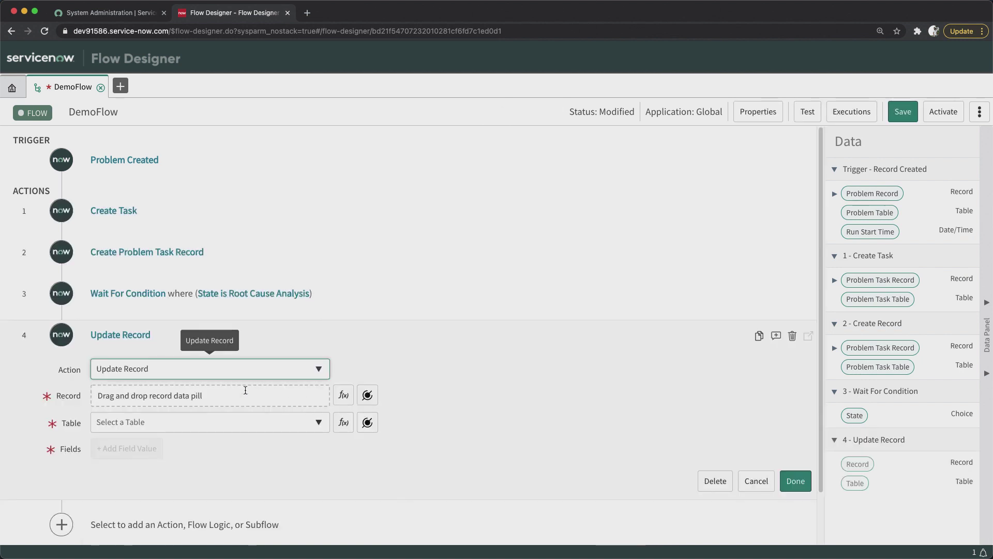
# - Map the Update Record action's Record to the Problem Task Record from the Create Task action
pyautogui.scroll(-1, 300, 402)
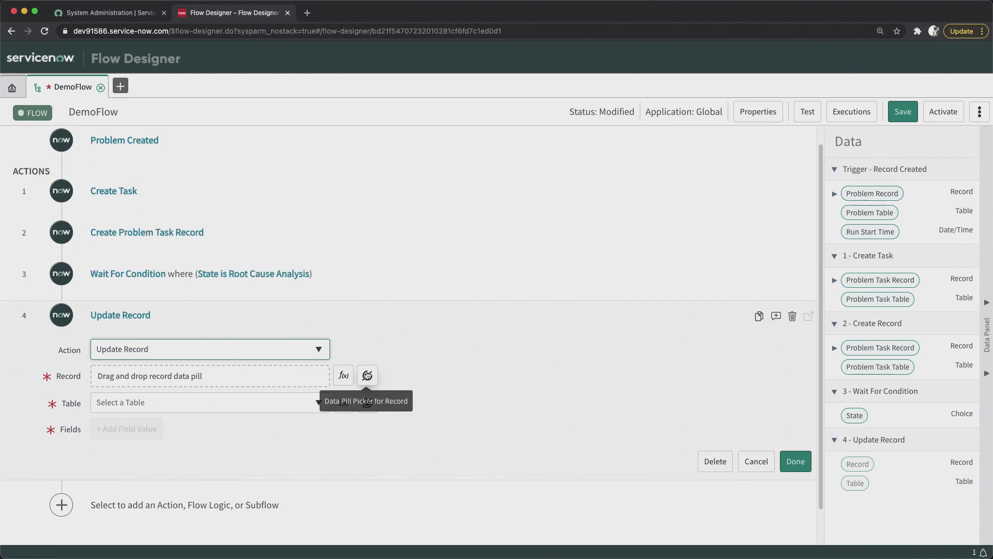
pyautogui.click(368, 377)
pyautogui.click(368, 376)
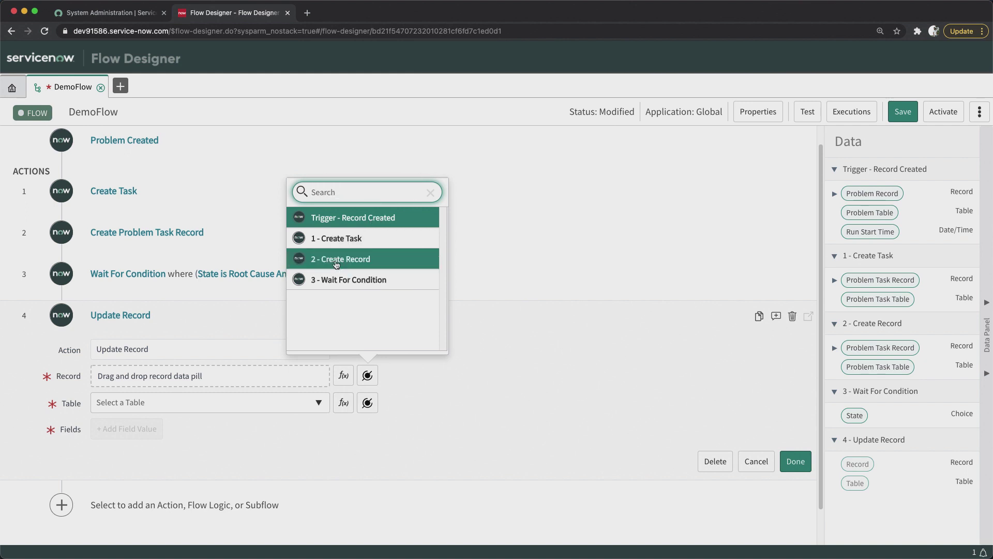
pyautogui.click(356, 242)
pyautogui.click(436, 222)
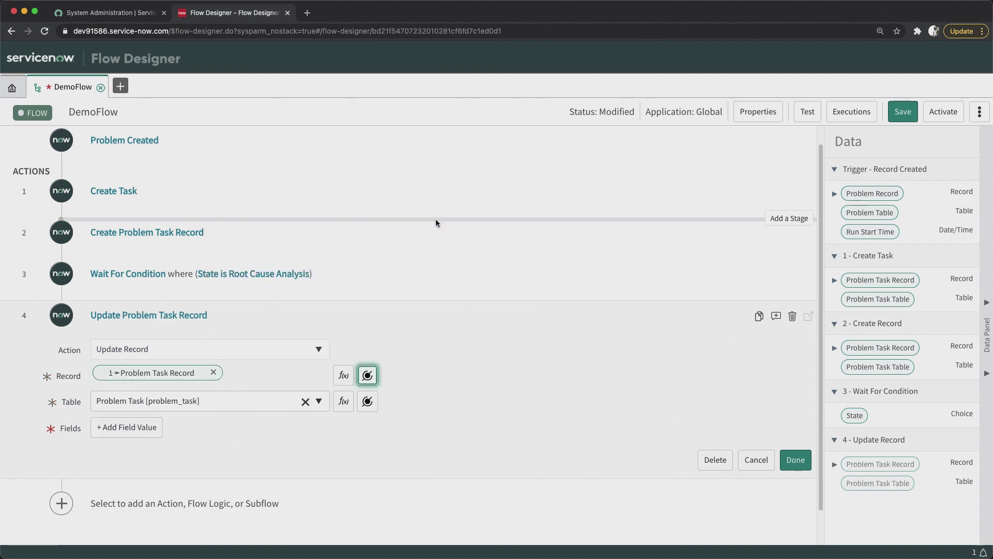
# - Add a Short description field value reading "This is after wait condition" to the Update Record action and finish the action
pyautogui.click(118, 427)
pyautogui.click(210, 429)
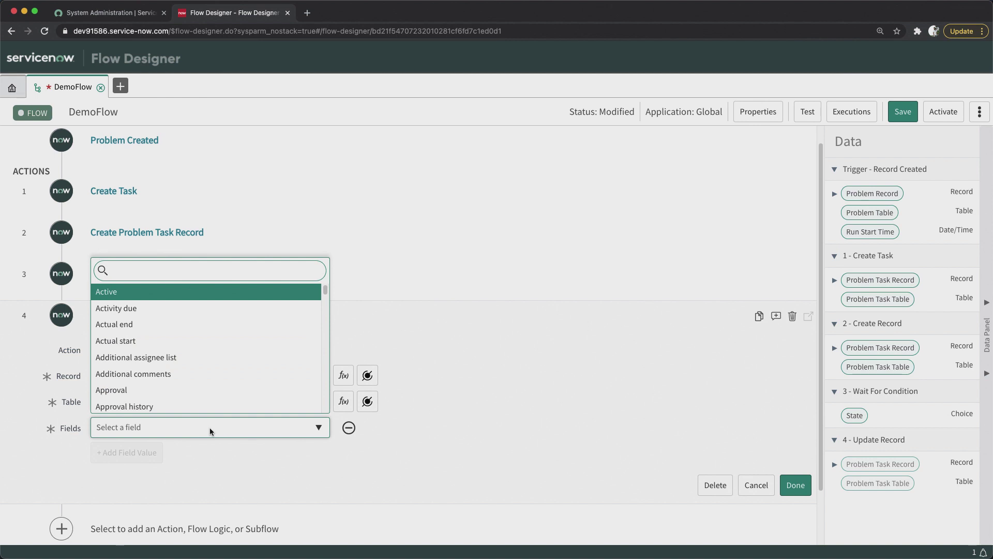
pyautogui.write('short')
pyautogui.press('Return')
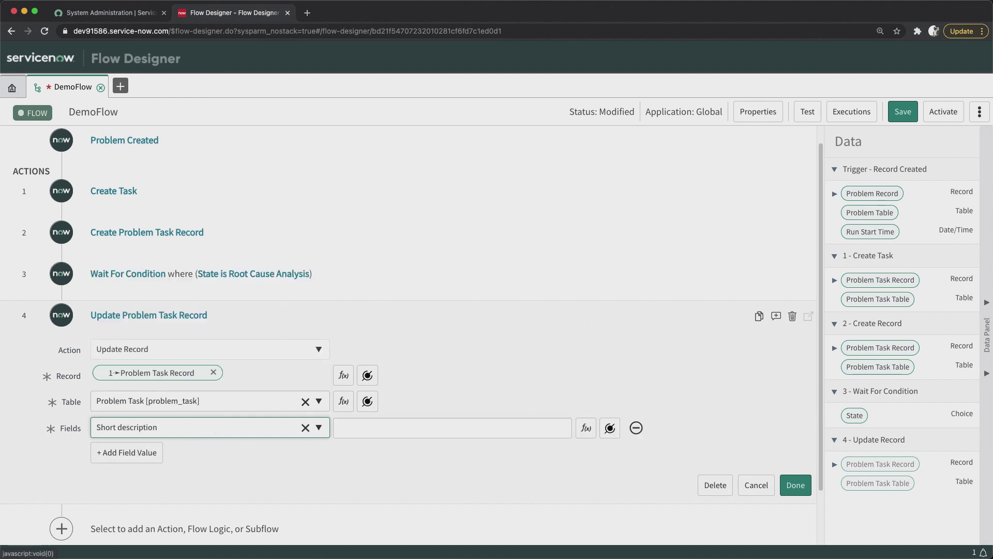
pyautogui.click(362, 429)
pyautogui.write('T')
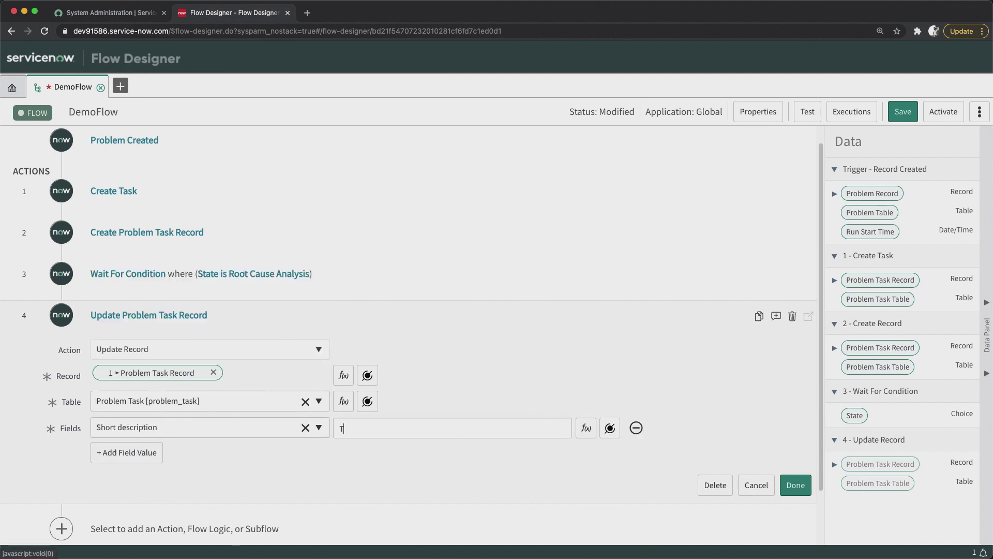
pyautogui.write('his is after wait condition')
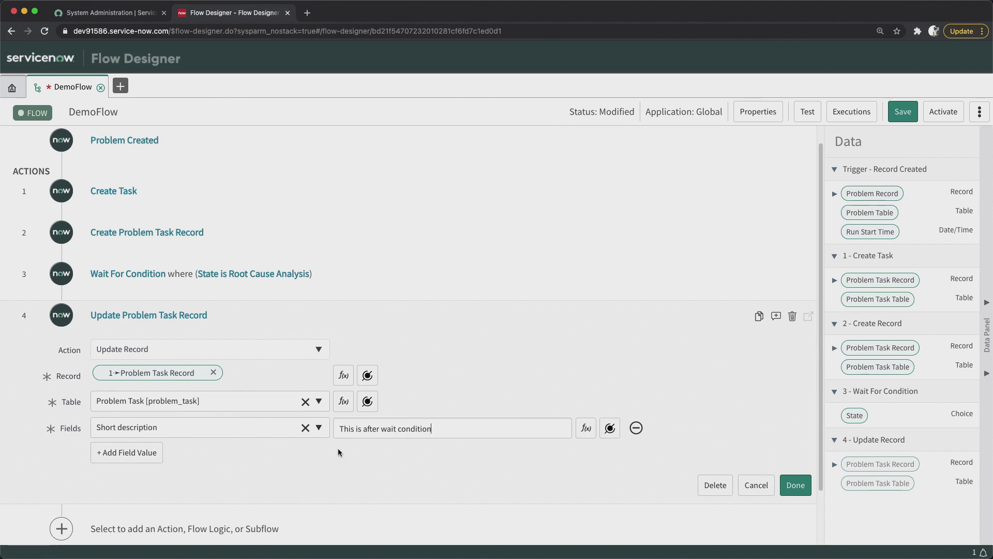
pyautogui.scroll(-1, 492, 437)
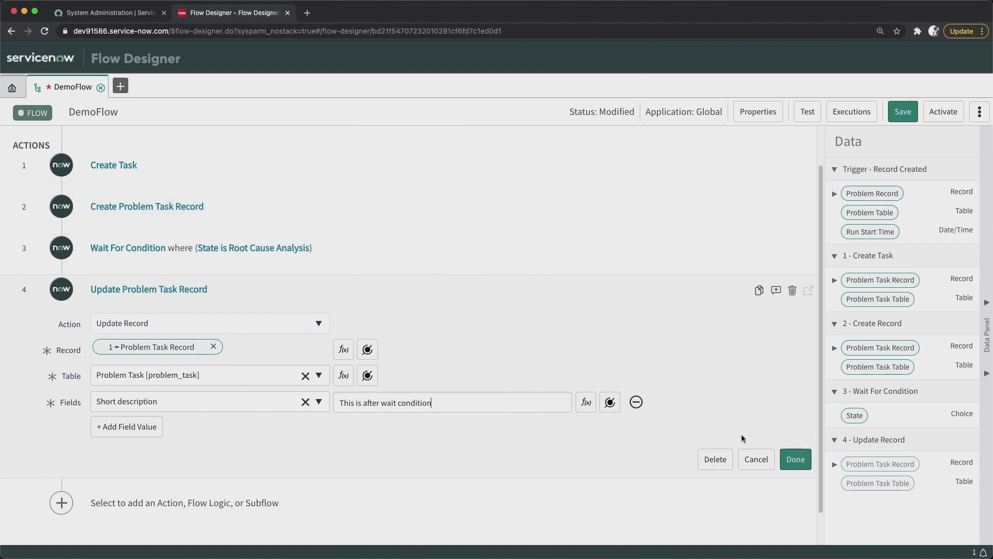
pyautogui.click(795, 459)
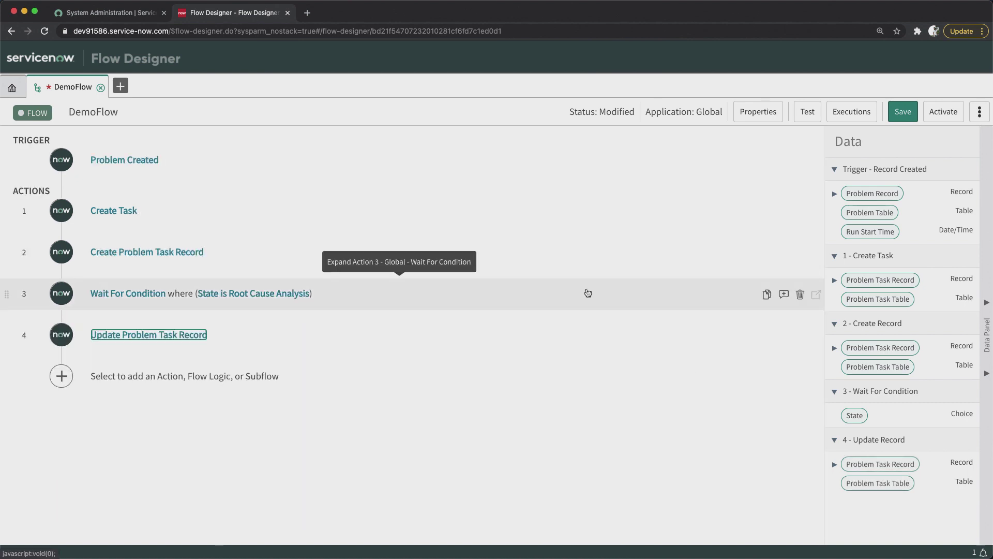
# - Save DemoFlow and activate it
pyautogui.click(903, 112)
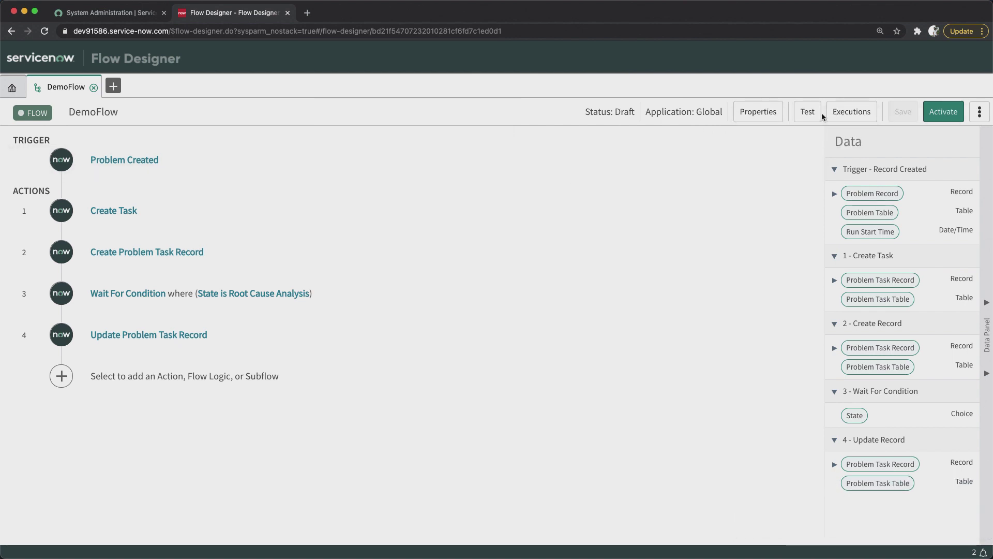
pyautogui.click(925, 118)
pyautogui.click(523, 169)
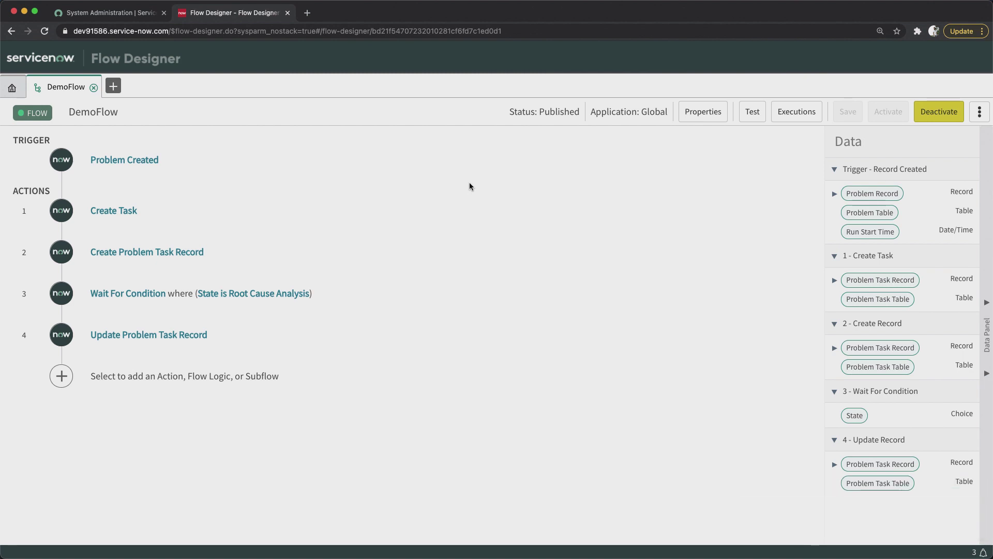
# - Switch to the System Administration browser page, filter the navigator by "problem", and open a new problem record
pyautogui.click(118, 16)
pyautogui.click(241, 15)
pyautogui.click(111, 15)
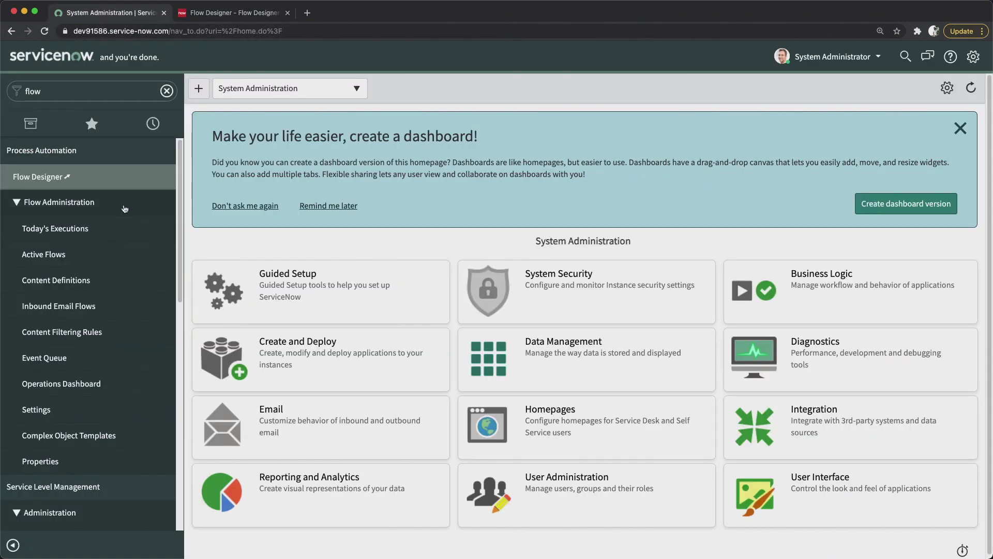
pyautogui.click(77, 93)
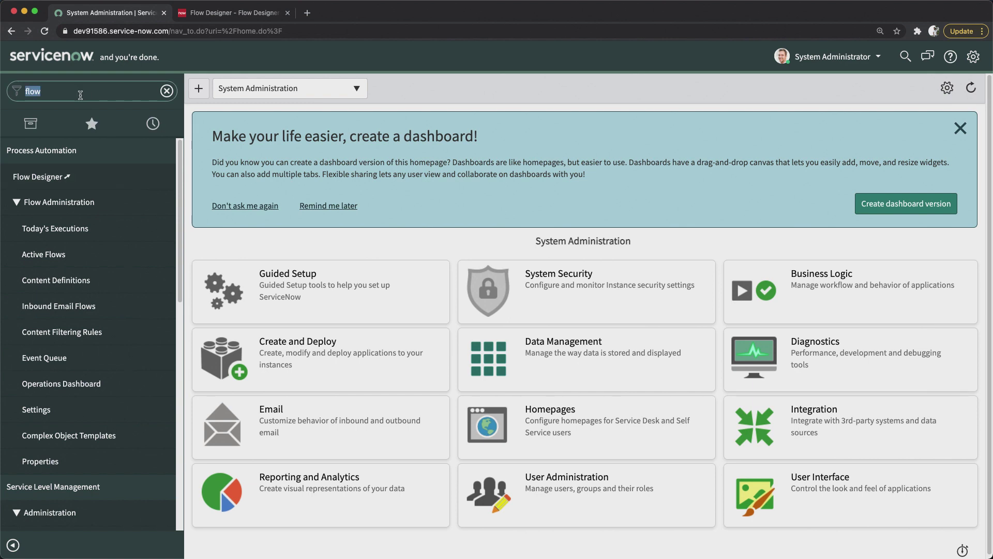
pyautogui.write('problem')
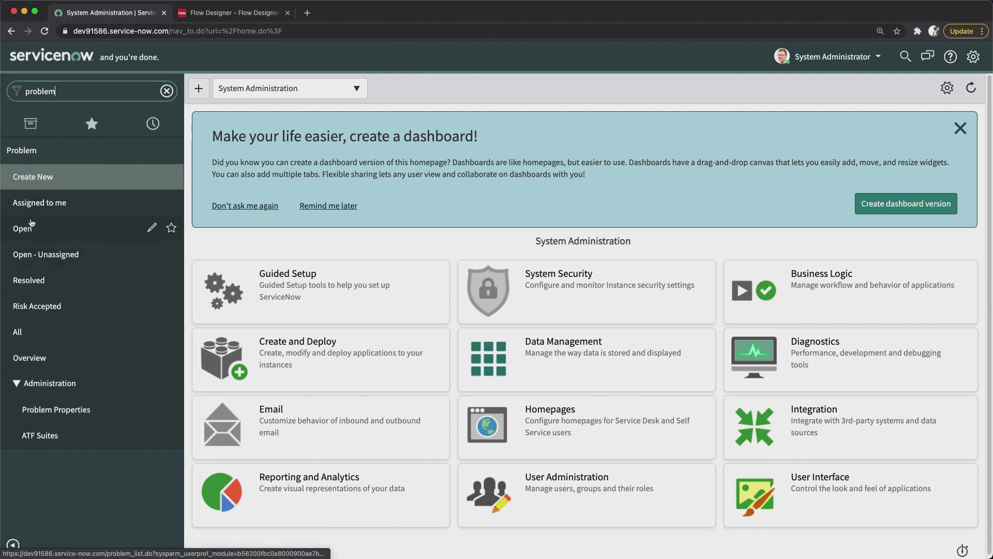
pyautogui.click(46, 178)
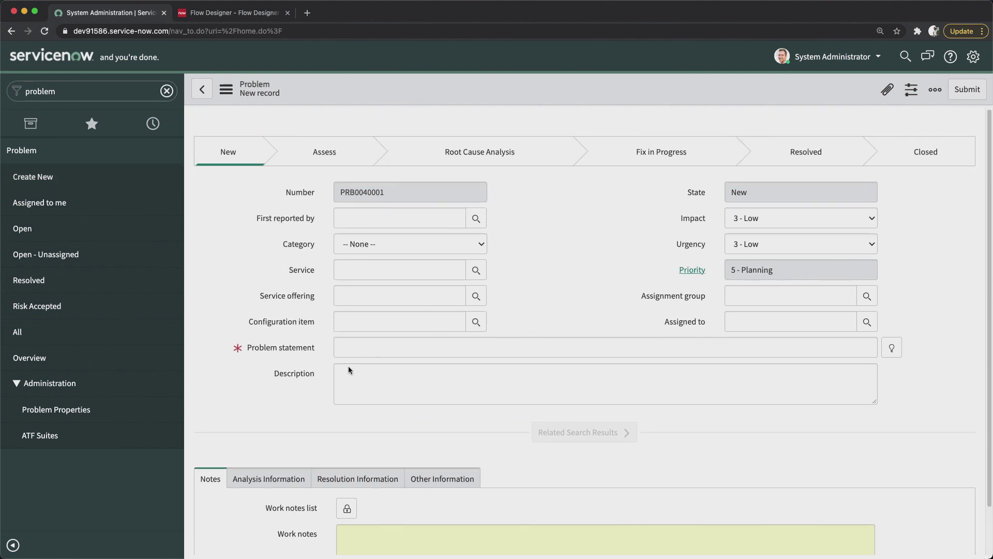
# - Enter "Demo for flow" as the problem statement of the new problem record
pyautogui.click(426, 349)
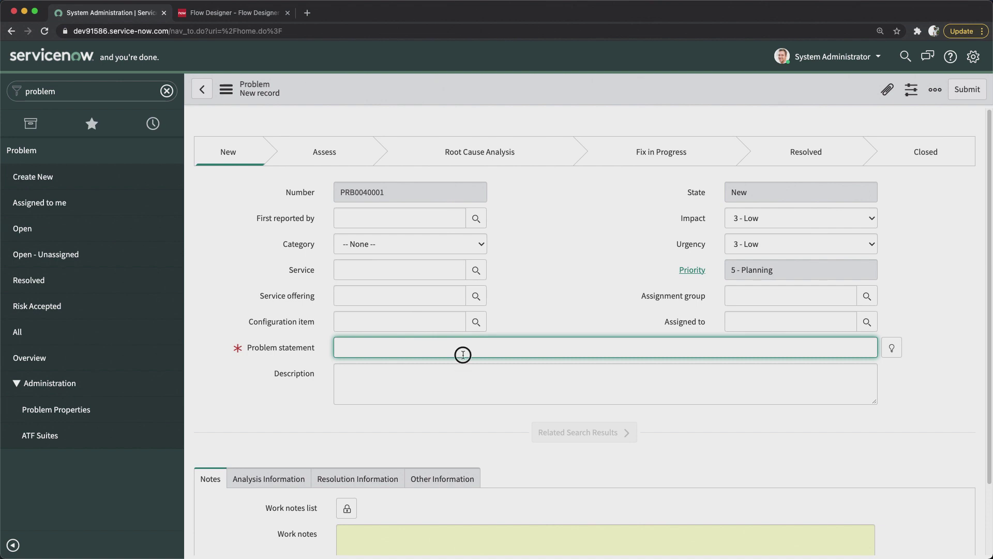
pyautogui.write('Demo')
pyautogui.click(384, 341)
pyautogui.click(403, 352)
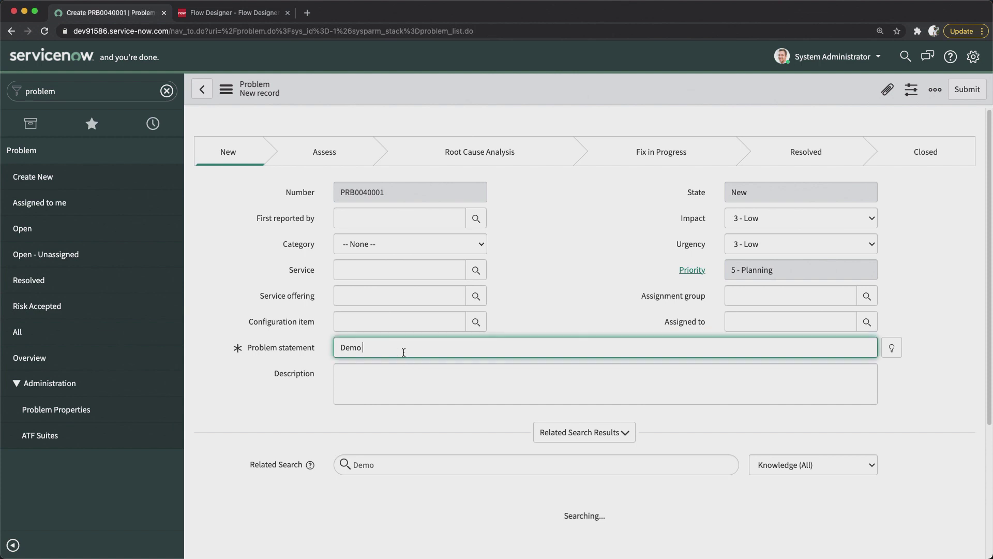
pyautogui.write('for flow')
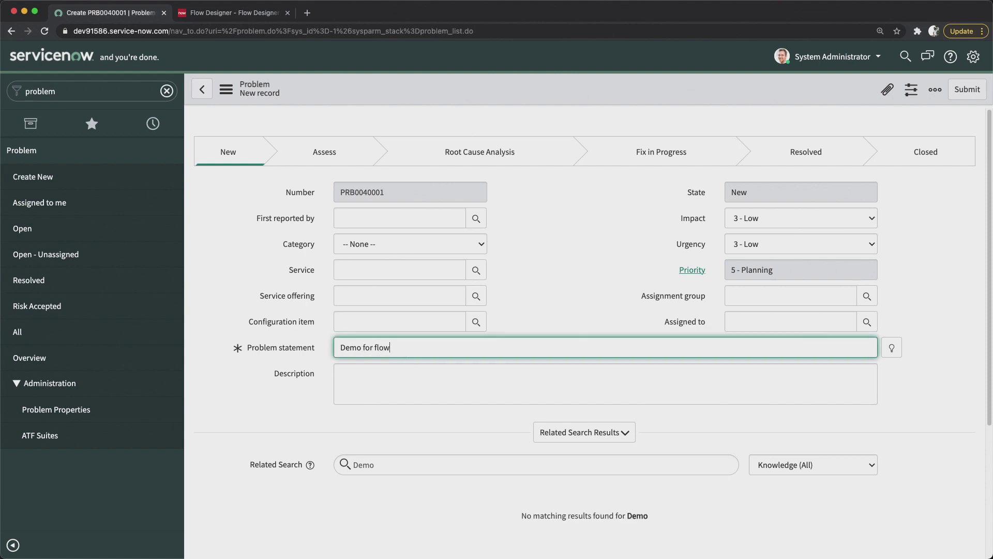
pyautogui.click(562, 282)
pyautogui.scroll(-4, 554, 312)
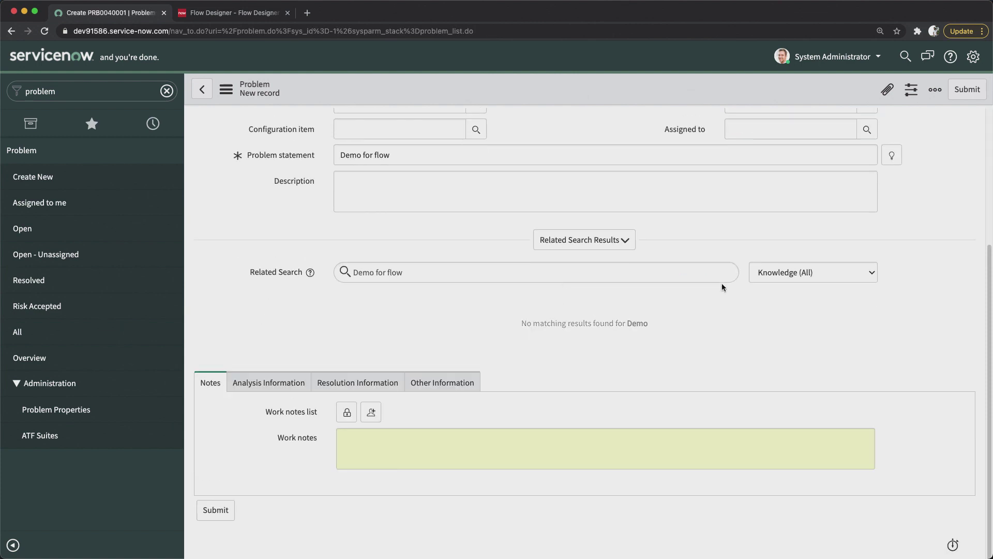
# - Set the problem's assignment group to Analysts and save the record without leaving the form
pyautogui.scroll(2, 576, 287)
pyautogui.scroll(2, 758, 242)
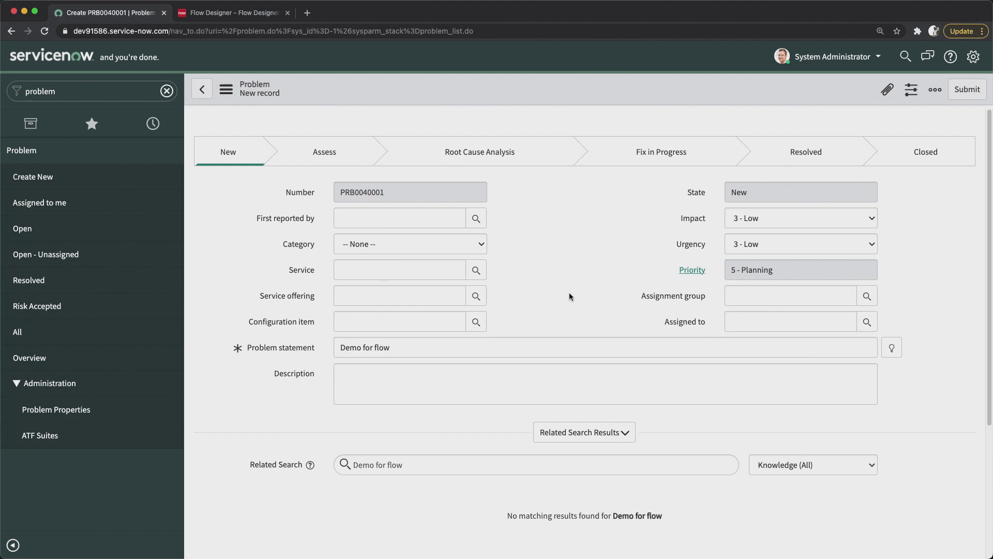
pyautogui.click(867, 297)
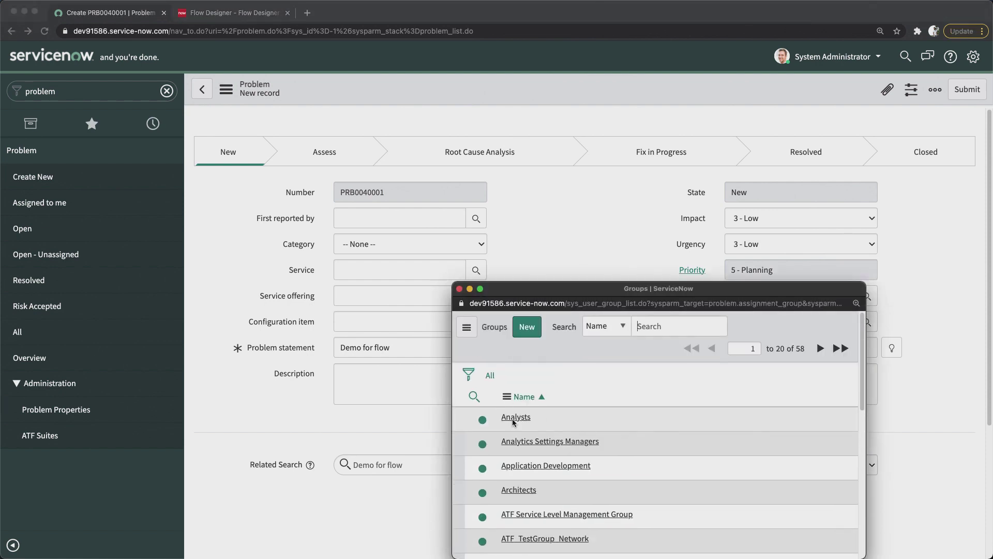
pyautogui.click(515, 417)
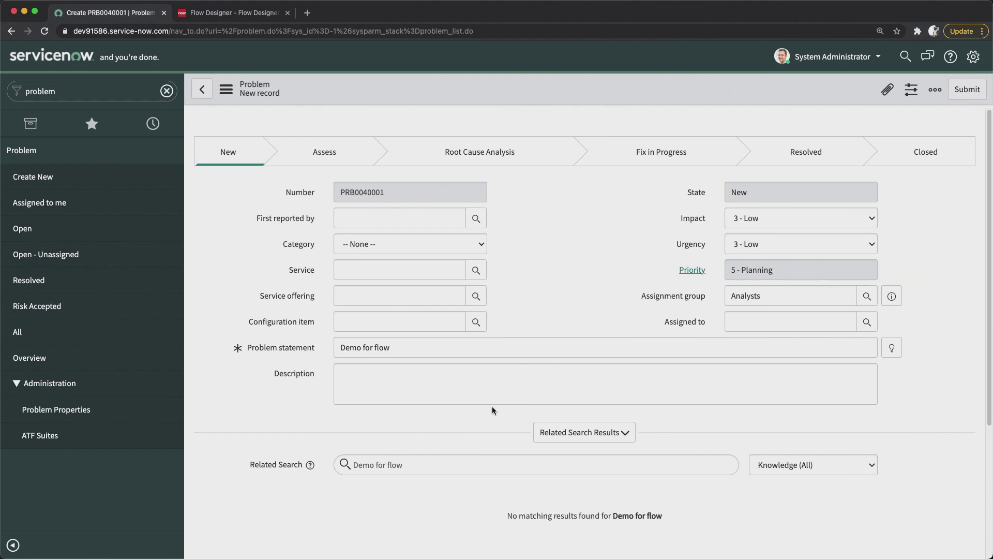
pyautogui.scroll(-5, 493, 410)
pyautogui.scroll(5, 618, 303)
pyautogui.rightClick(533, 90)
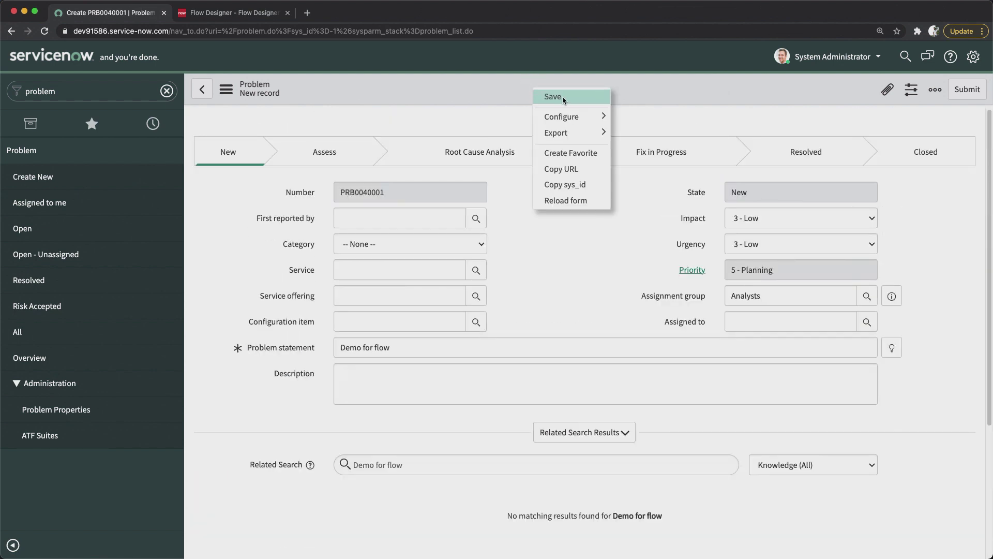
pyautogui.click(562, 96)
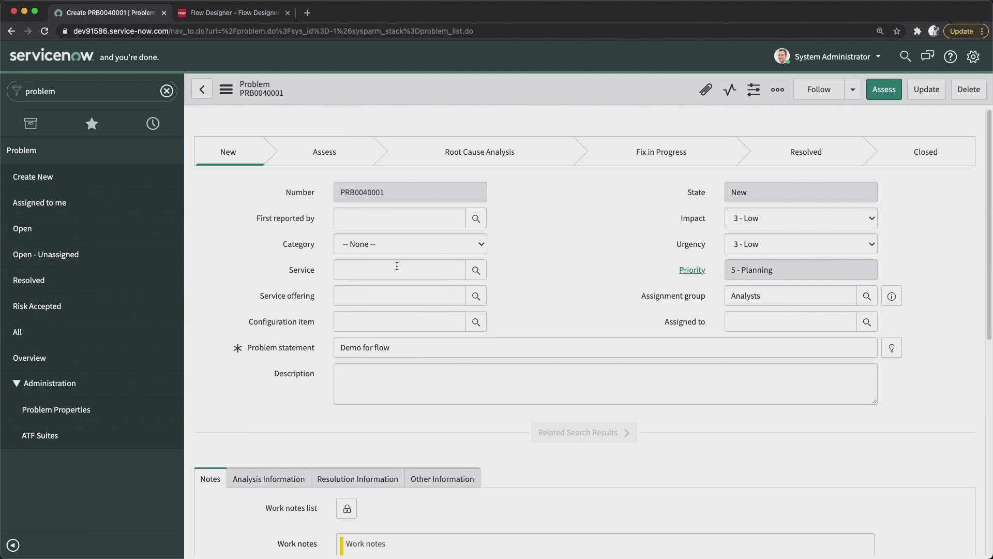
# - Switch to Flow Designer, open DemoFlow's latest execution and examine the state and details of its Wait For Condition action
pyautogui.click(233, 12)
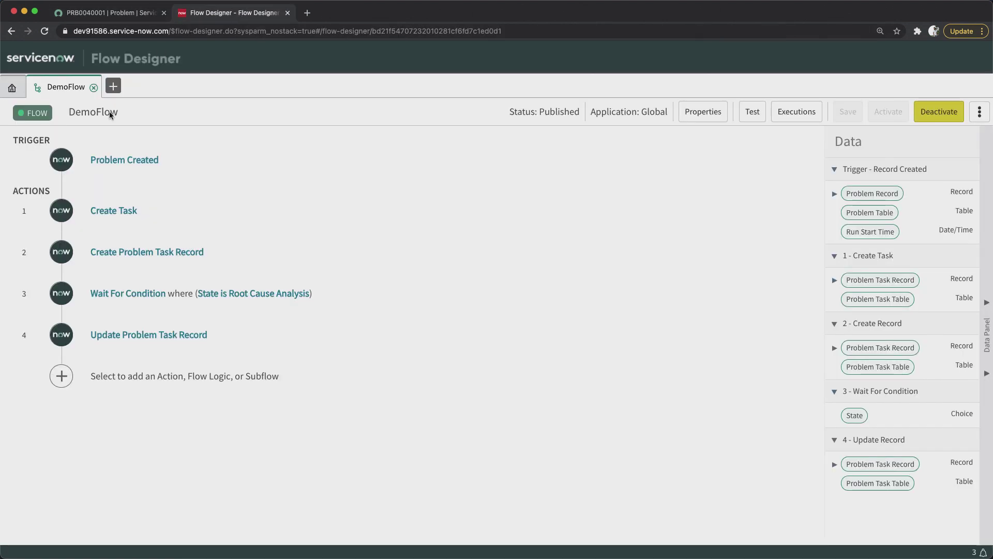
pyautogui.click(795, 114)
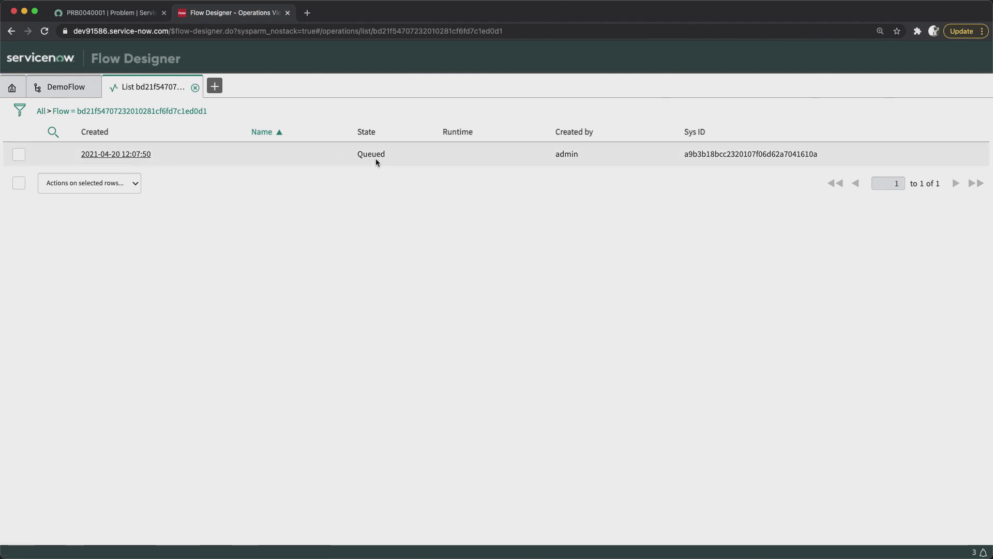
pyautogui.click(105, 154)
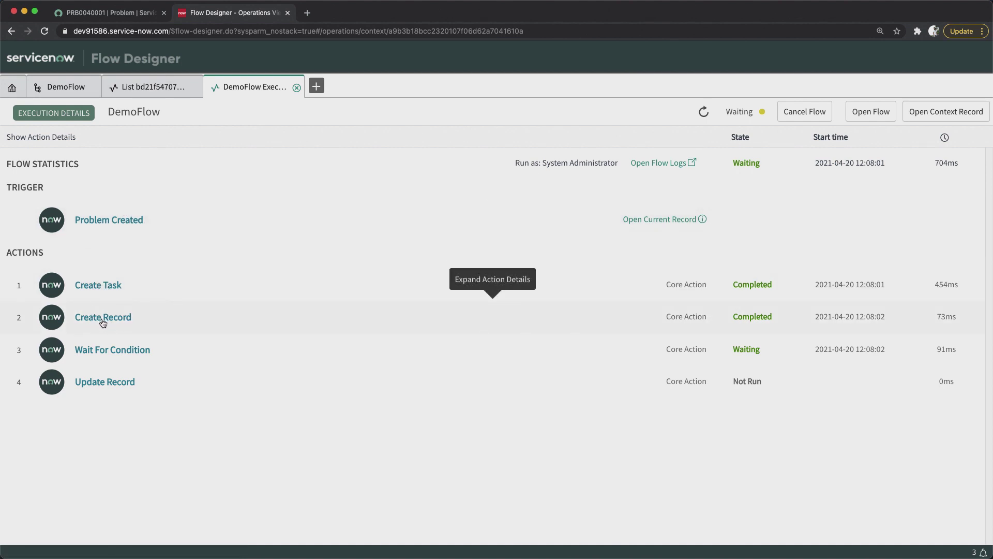
pyautogui.click(127, 356)
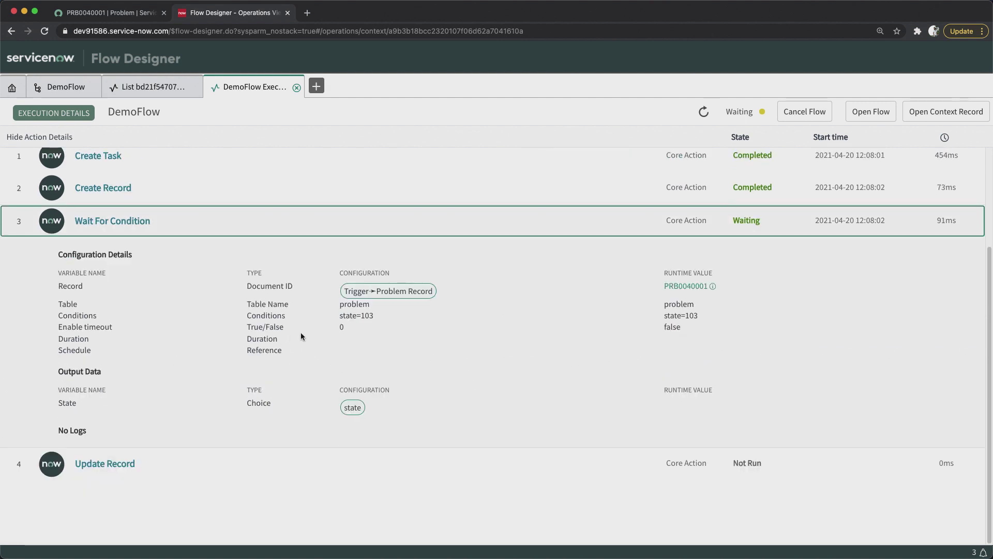
pyautogui.scroll(2, 302, 334)
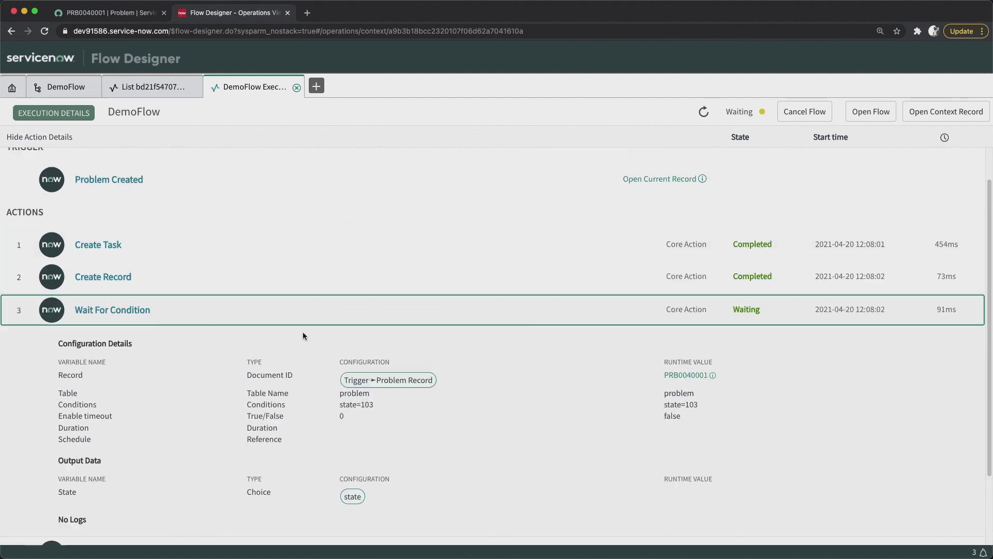
# - Switch back to the problem record, check its related lists and reload the form
pyautogui.click(143, 15)
pyautogui.scroll(-8, 565, 285)
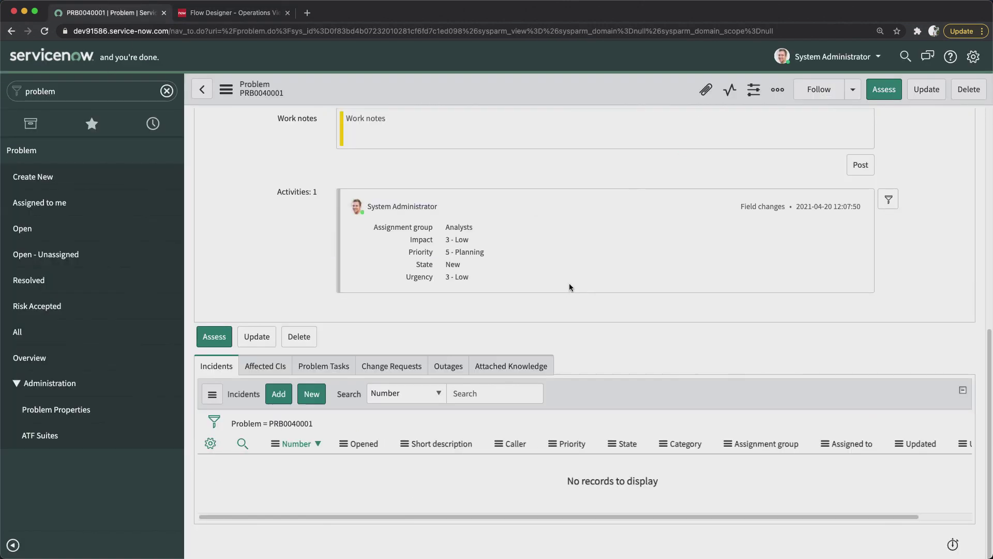
pyautogui.scroll(7, 569, 287)
pyautogui.rightClick(475, 90)
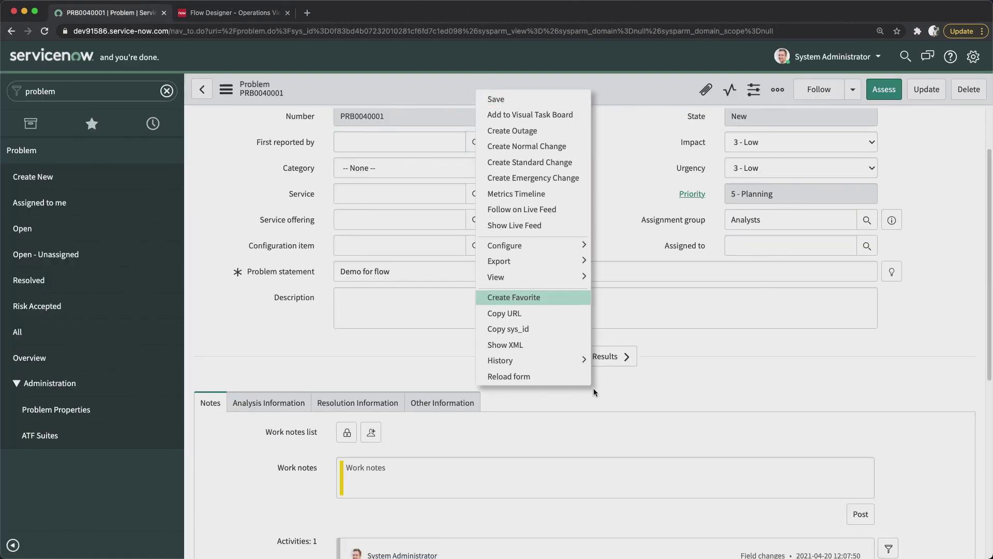
pyautogui.click(532, 376)
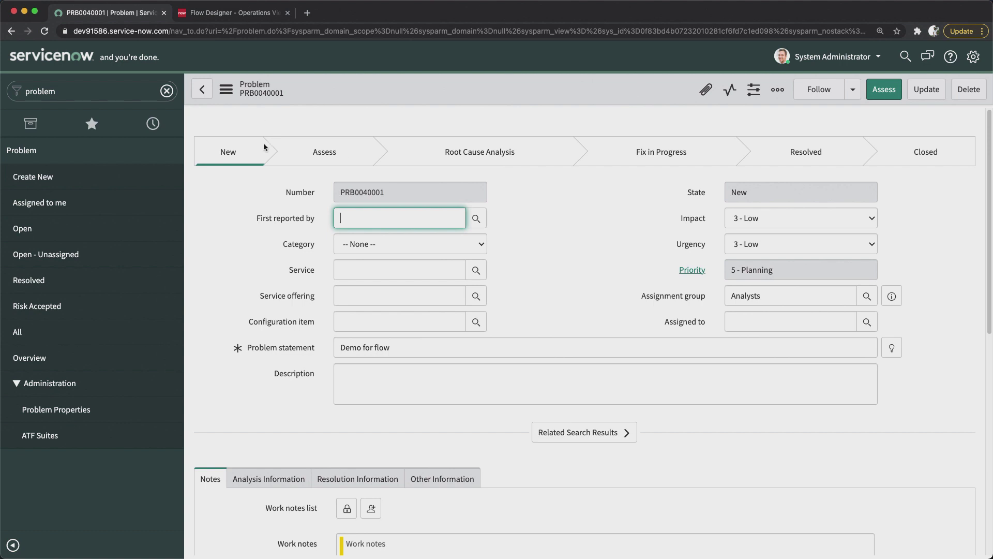
# - Examine the configuration and runtime values of the Create Task and Create Record actions in the DemoFlow execution details
pyautogui.click(224, 13)
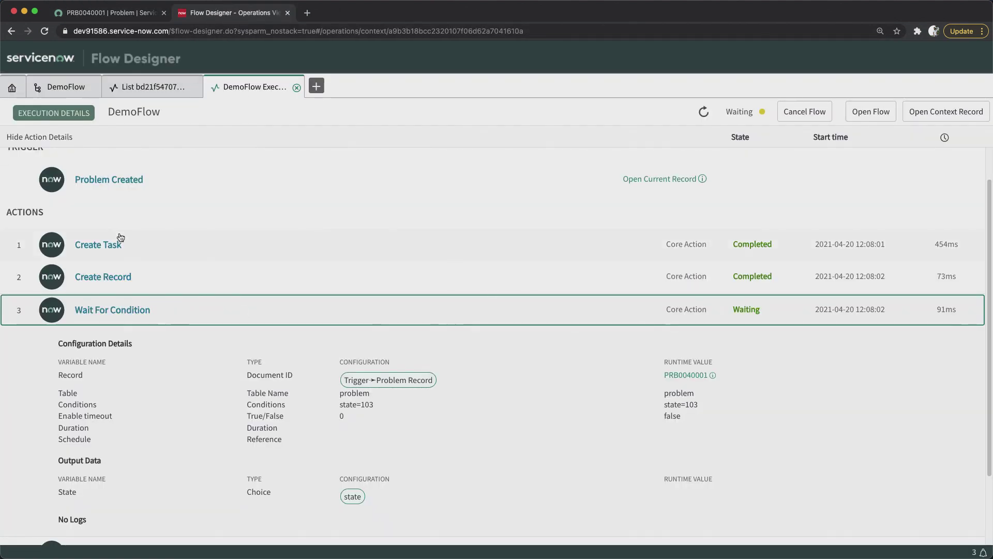
pyautogui.click(134, 255)
pyautogui.scroll(-2, 133, 255)
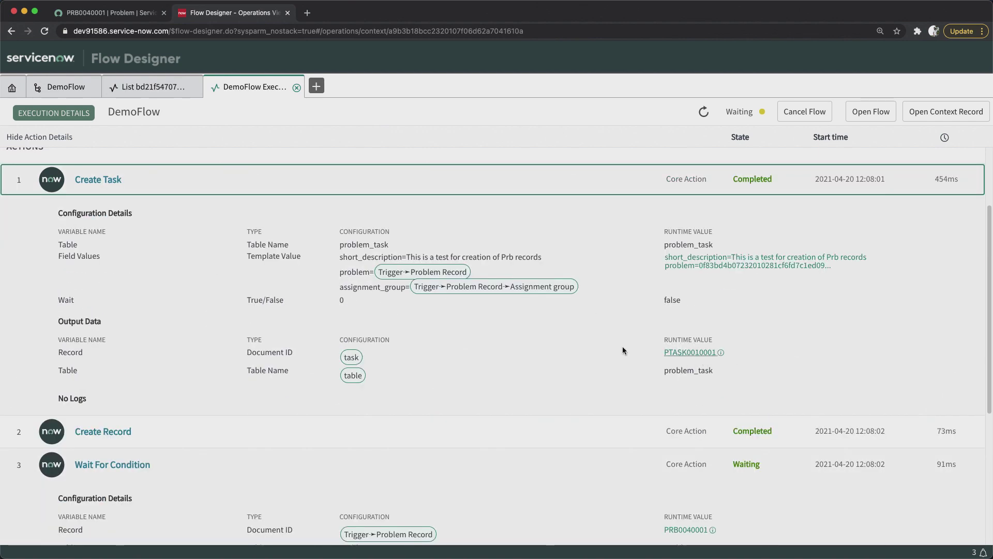
pyautogui.scroll(-2, 142, 355)
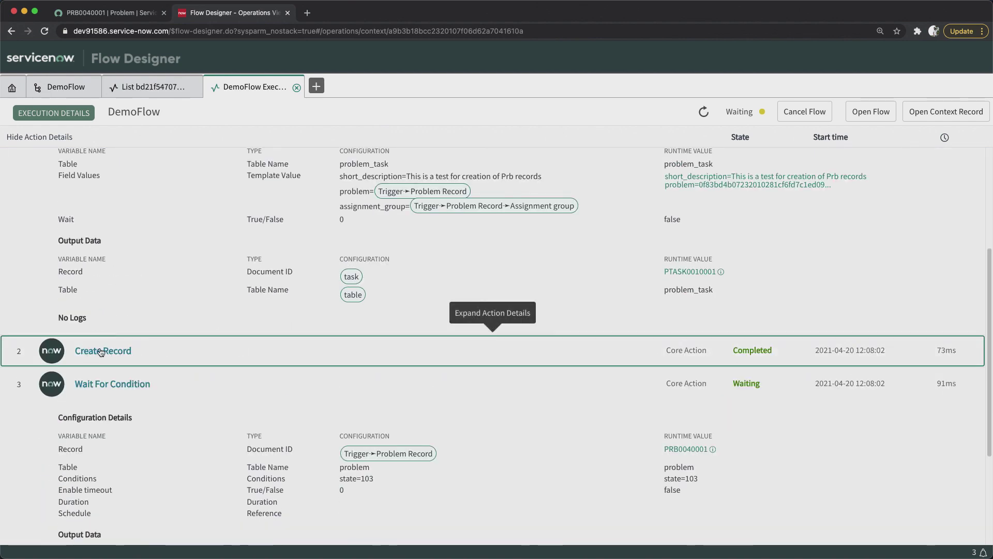
pyautogui.click(492, 350)
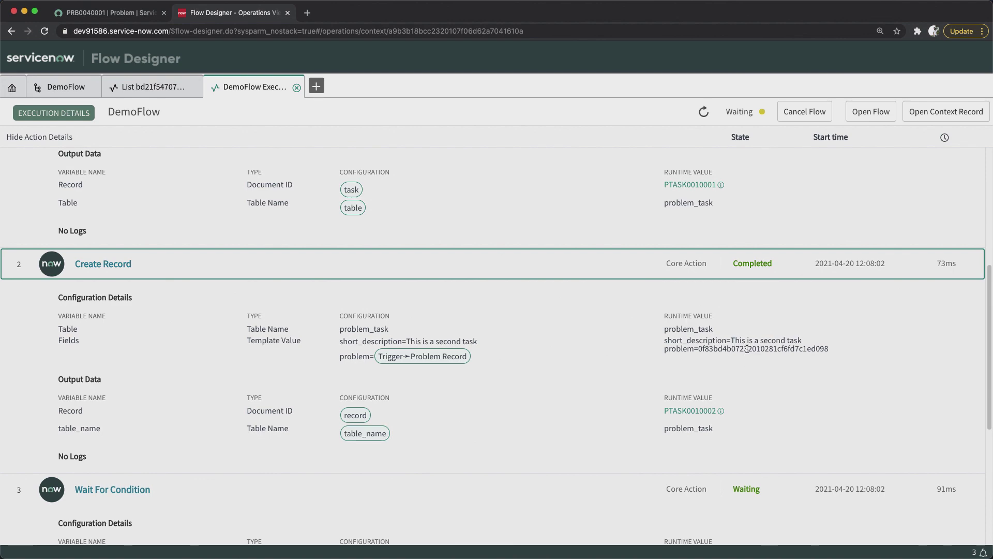
# - Return to the problem record and review the entries in its Problem Tasks related list
pyautogui.click(98, 12)
pyautogui.scroll(-6, 338, 341)
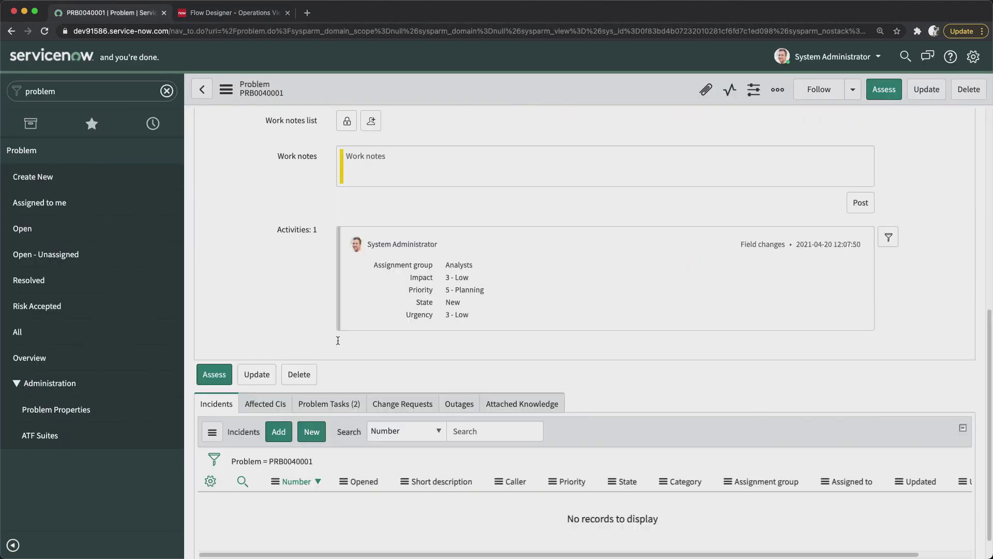
pyautogui.scroll(-1, 338, 341)
pyautogui.click(331, 368)
pyautogui.scroll(-1, 328, 414)
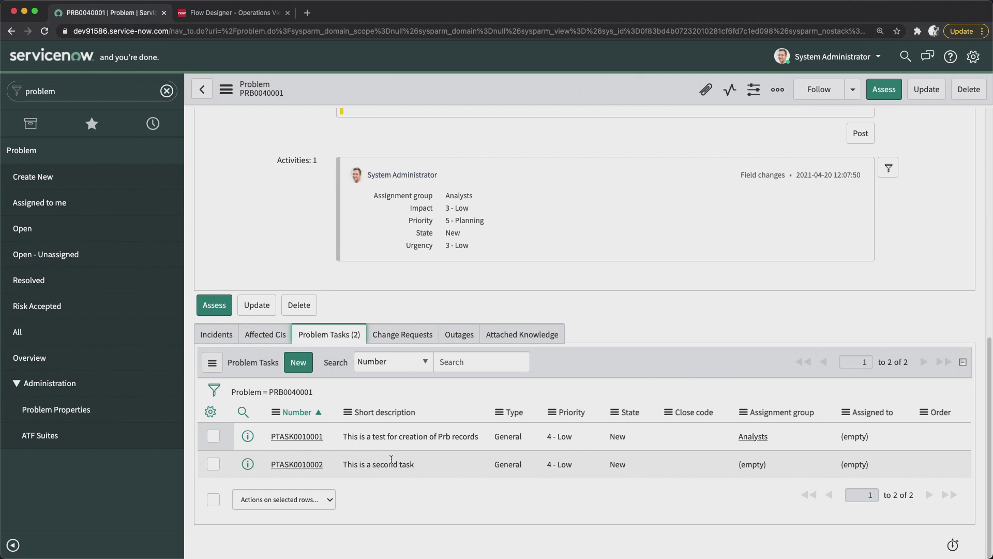
# - Try to move the problem to the Assess state and dismiss the Assess dialog
pyautogui.click(236, 13)
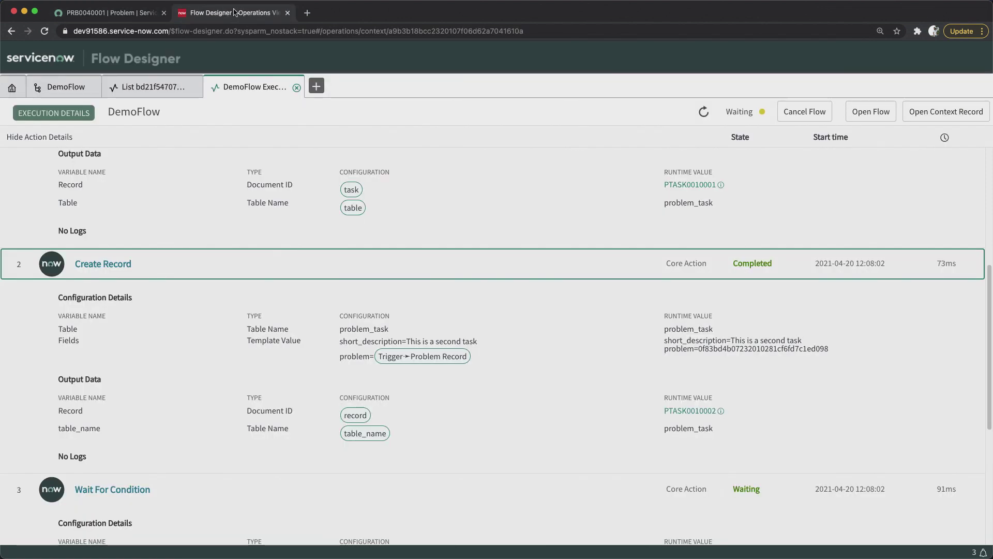
pyautogui.click(97, 15)
pyautogui.scroll(10, 585, 311)
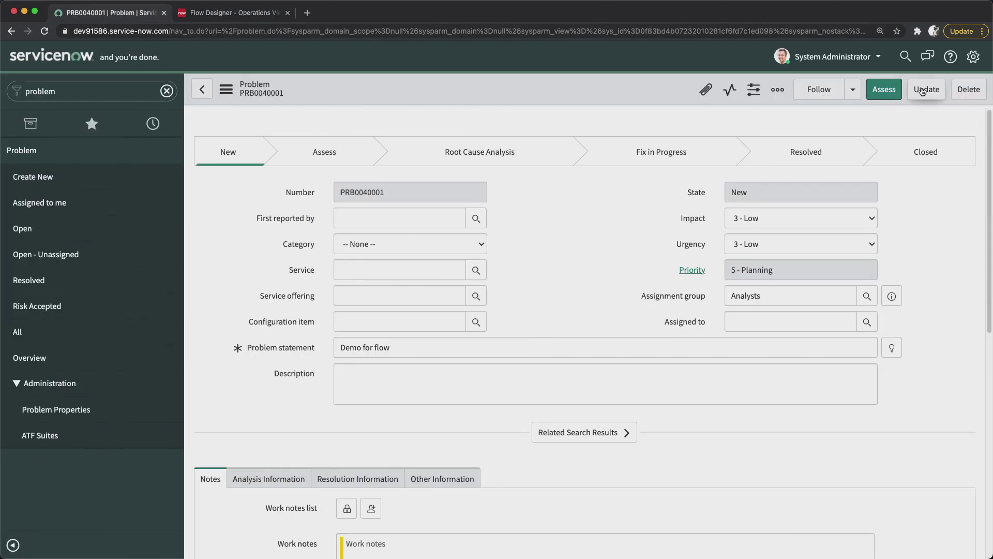
pyautogui.click(879, 94)
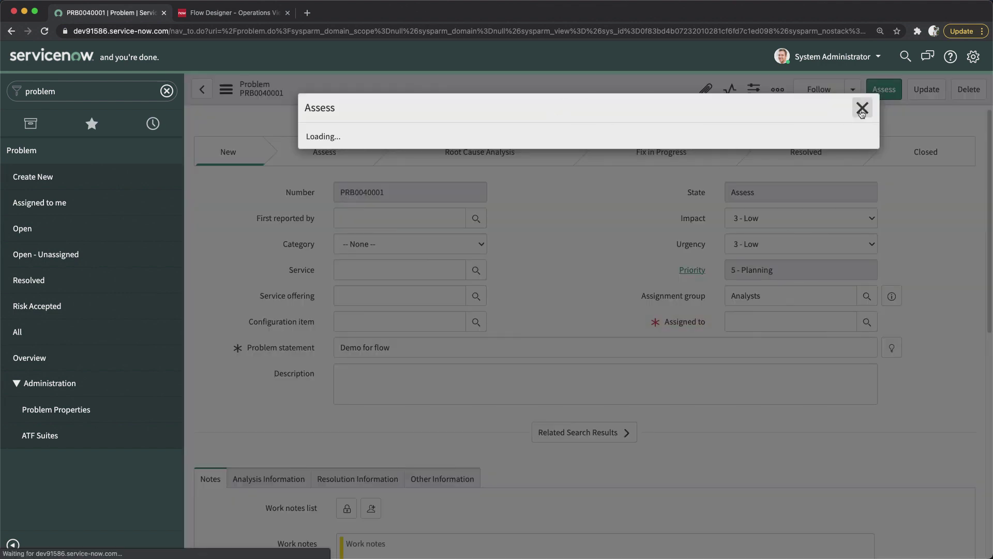
pyautogui.click(861, 110)
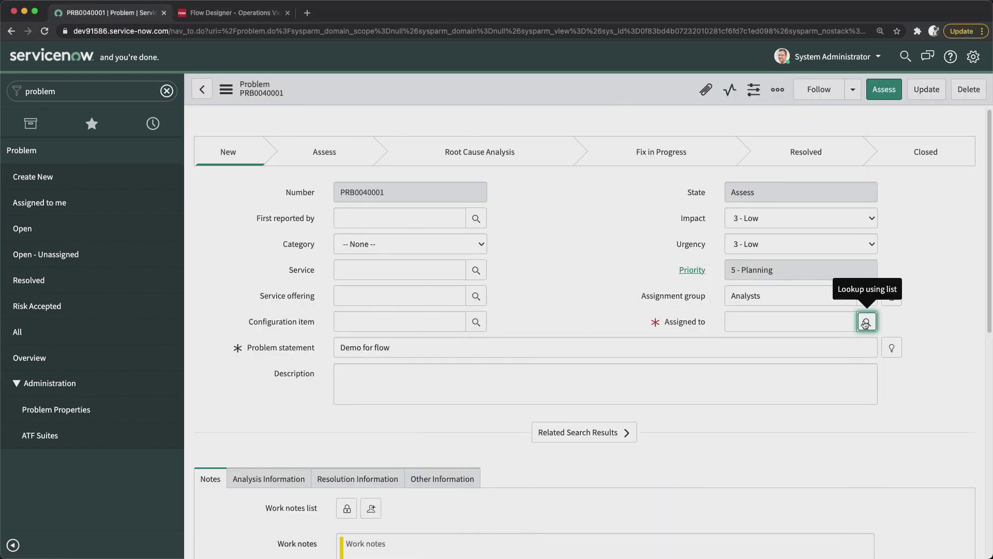
pyautogui.click(866, 322)
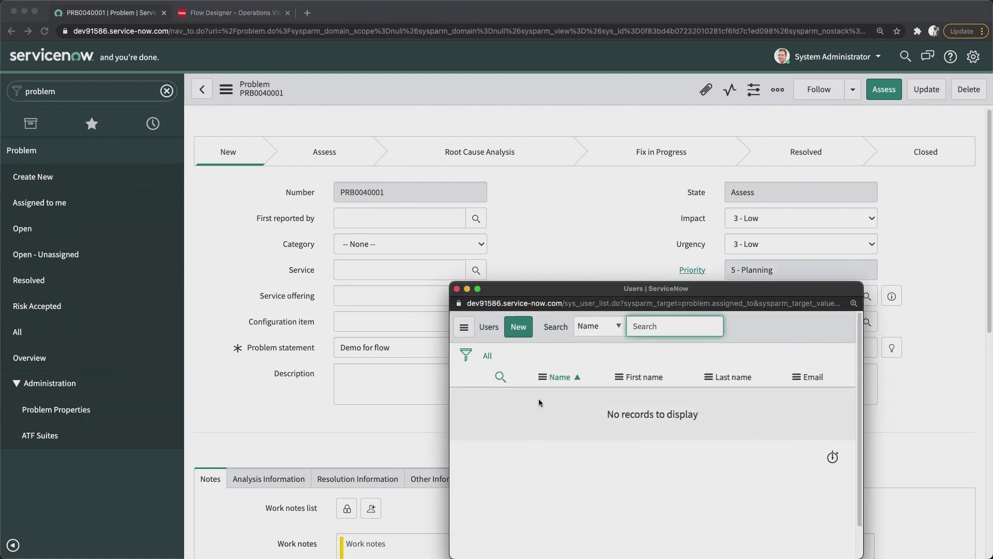
pyautogui.click(456, 288)
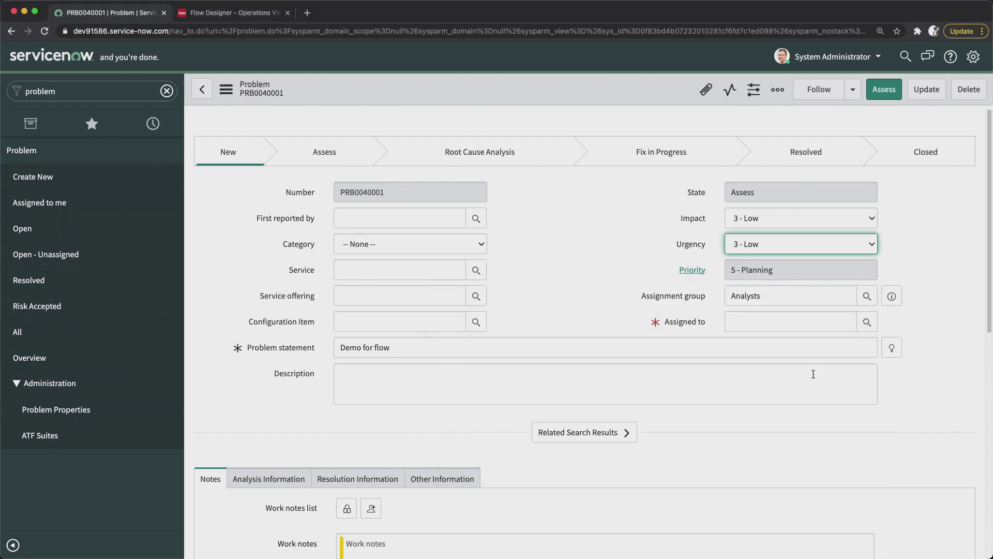
pyautogui.click(867, 321)
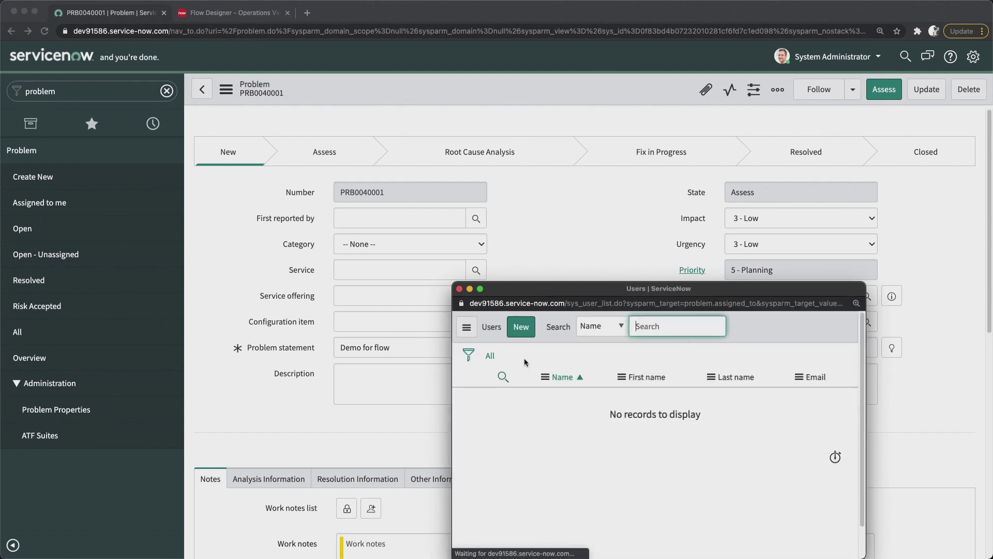
pyautogui.click(459, 288)
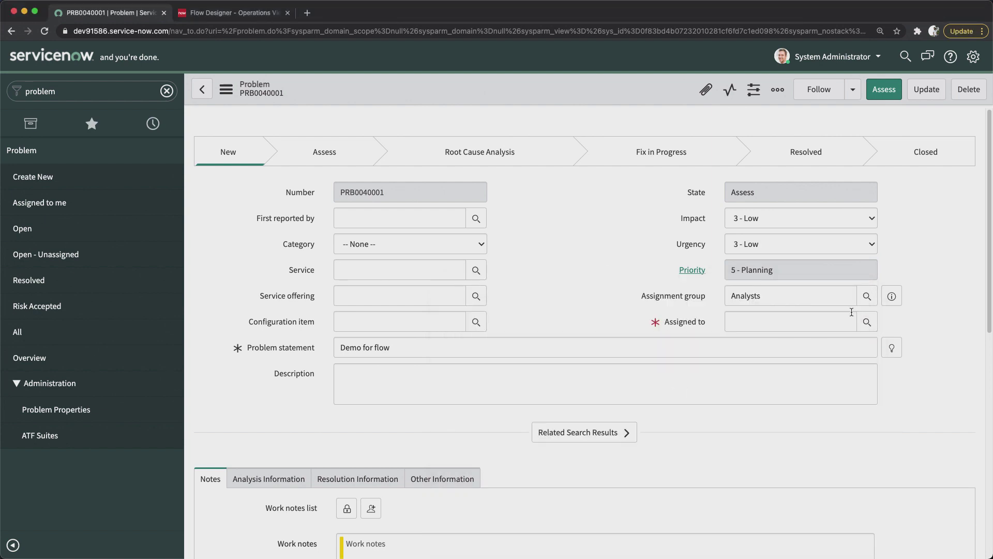
# - Create a new user with the first name "test" from the Assigned to lookup and assign the problem to that user
pyautogui.click(868, 322)
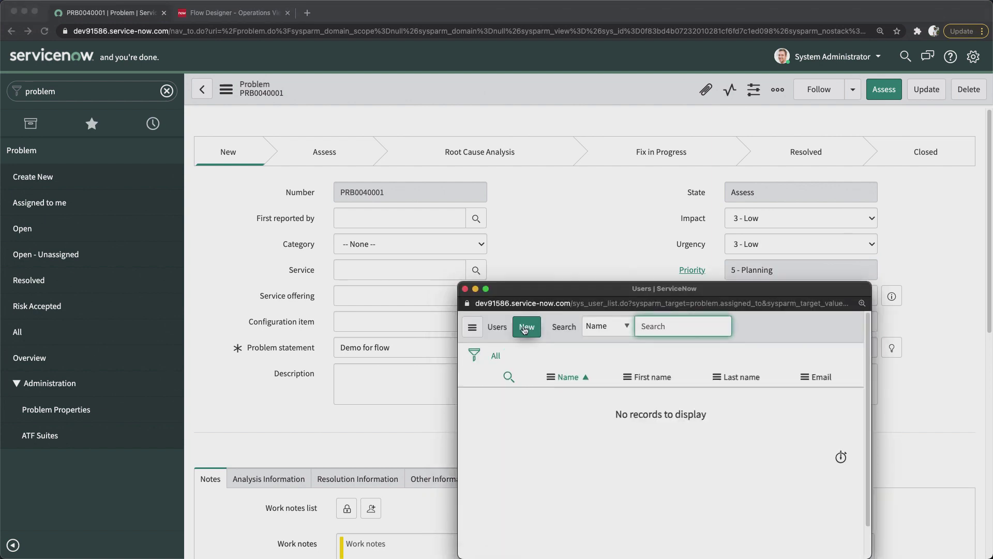
pyautogui.click(527, 328)
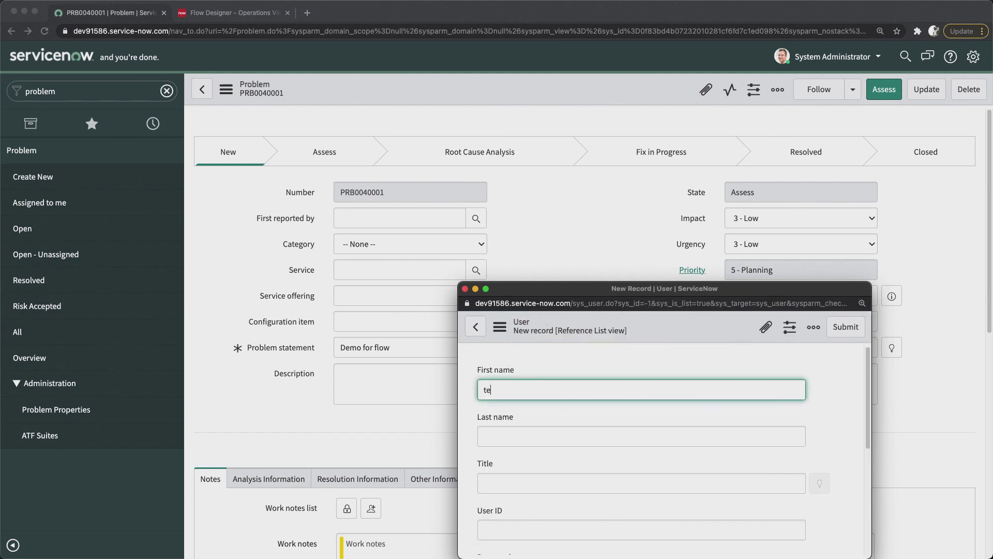
pyautogui.scroll(-5, 555, 403)
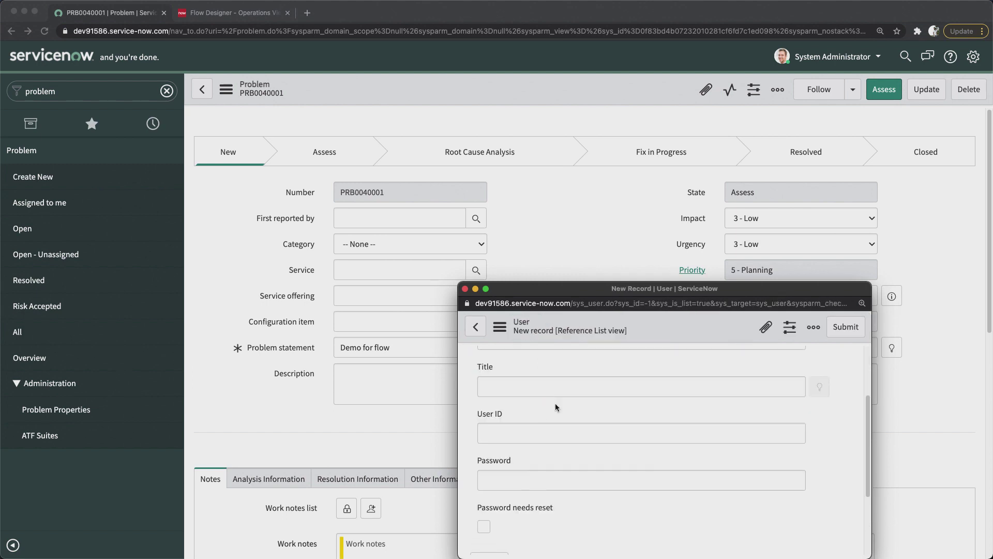
pyautogui.click(846, 331)
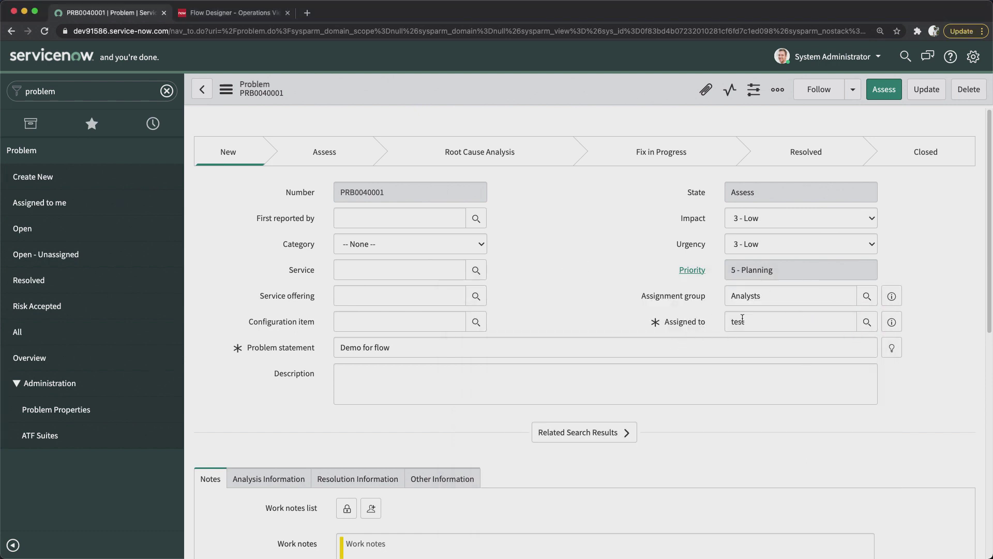
# - Save the problem in the Assess state and confirm it to advance it to Root Cause Analysis
pyautogui.rightClick(542, 86)
pyautogui.click(557, 93)
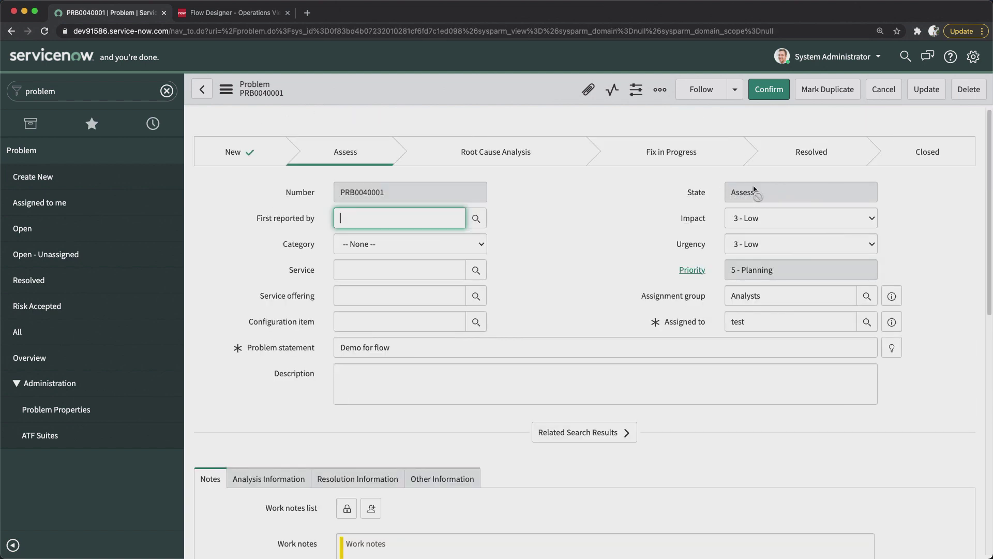
pyautogui.click(766, 93)
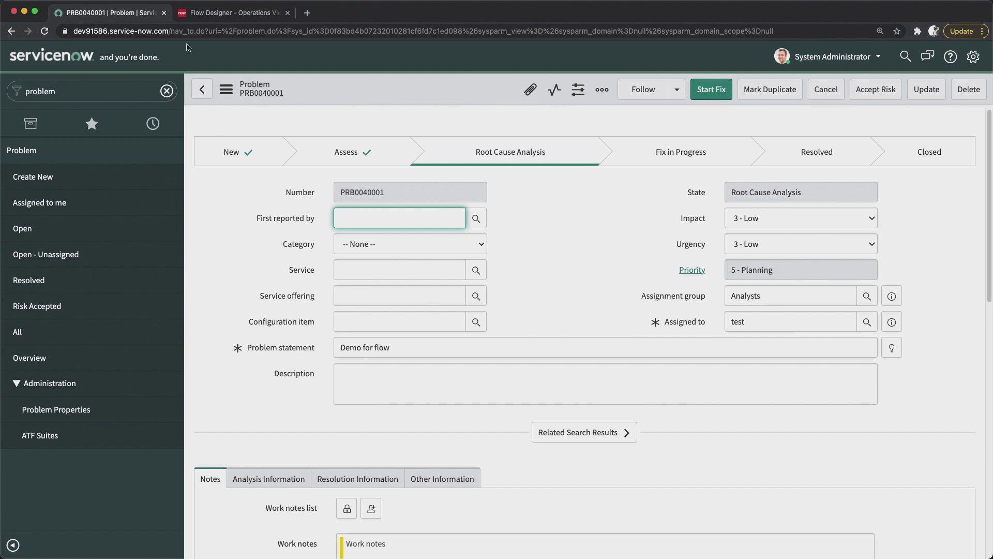
# - Switch to the DemoFlow execution details in Flow Designer and refresh the flow data to check each action's state
pyautogui.click(243, 18)
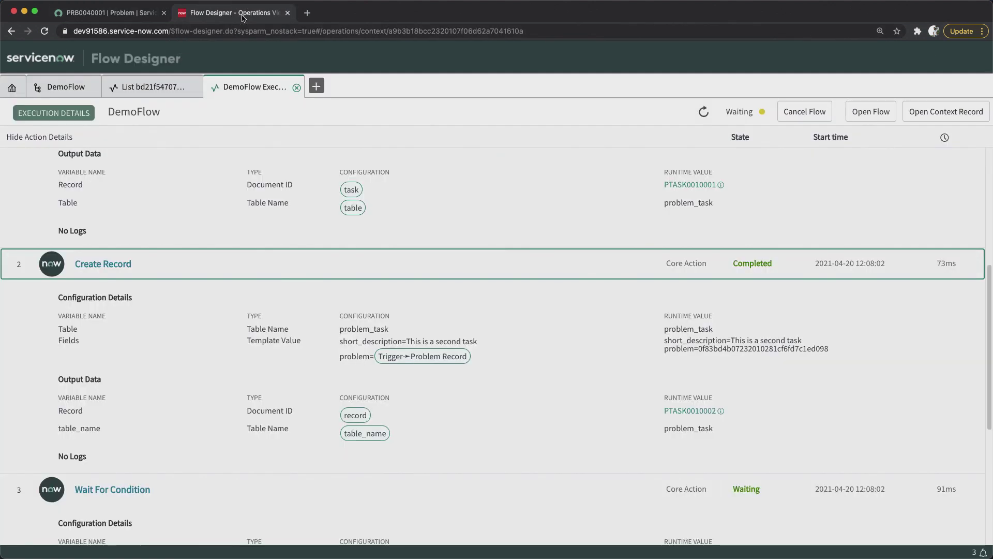
pyautogui.scroll(10, 422, 130)
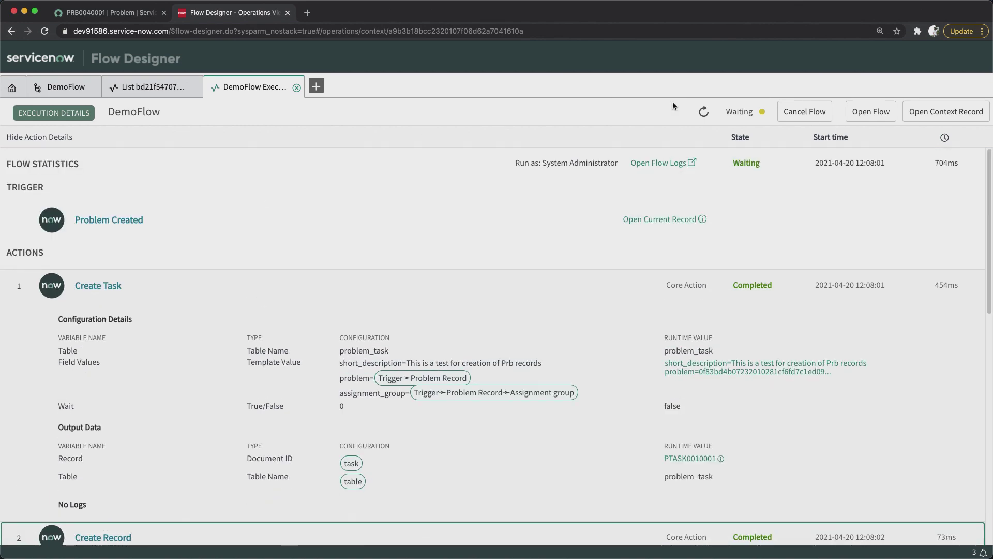
pyautogui.click(704, 113)
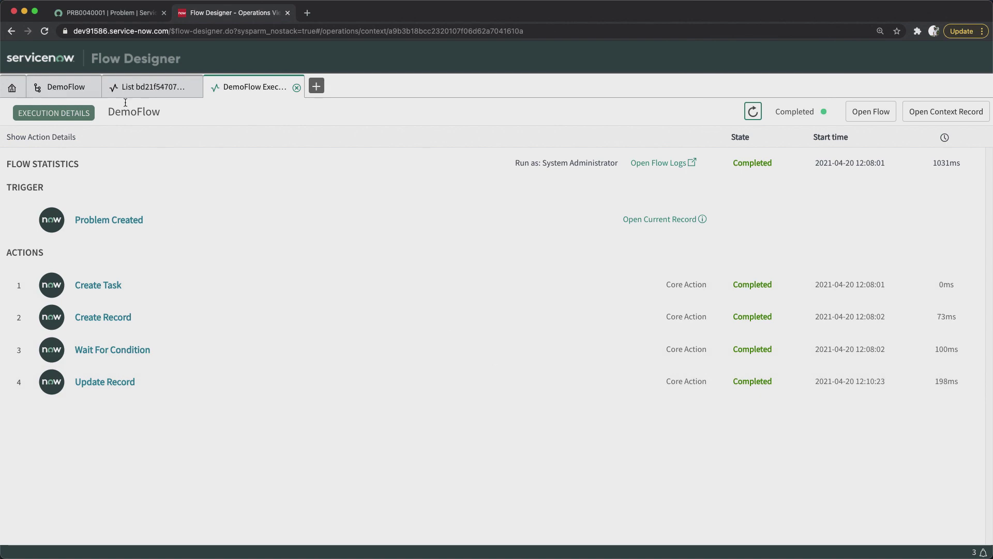
# - Return to the problem record, reload the form and check the short descriptions in its Problem Tasks related list
pyautogui.click(110, 15)
pyautogui.scroll(-2, 420, 339)
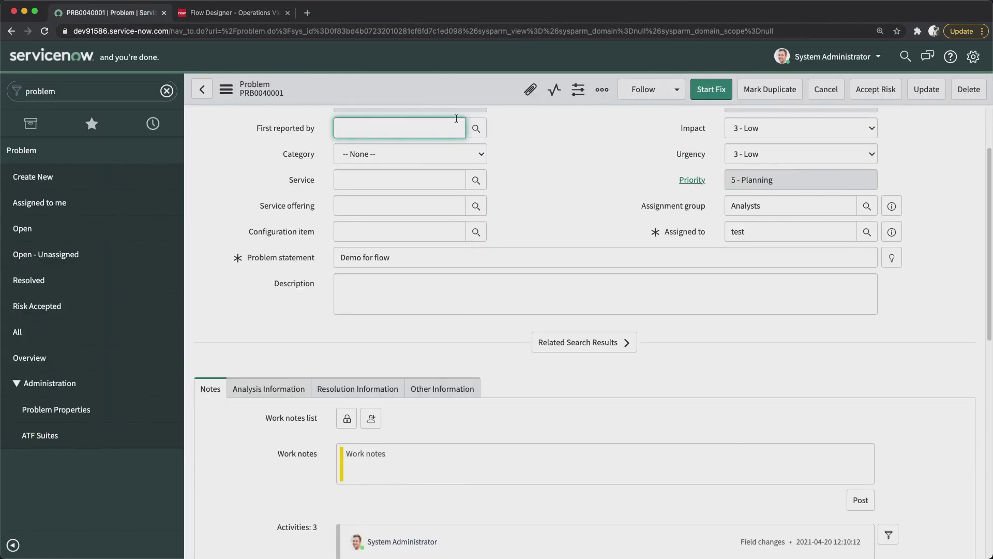
pyautogui.rightClick(458, 102)
pyautogui.click(497, 389)
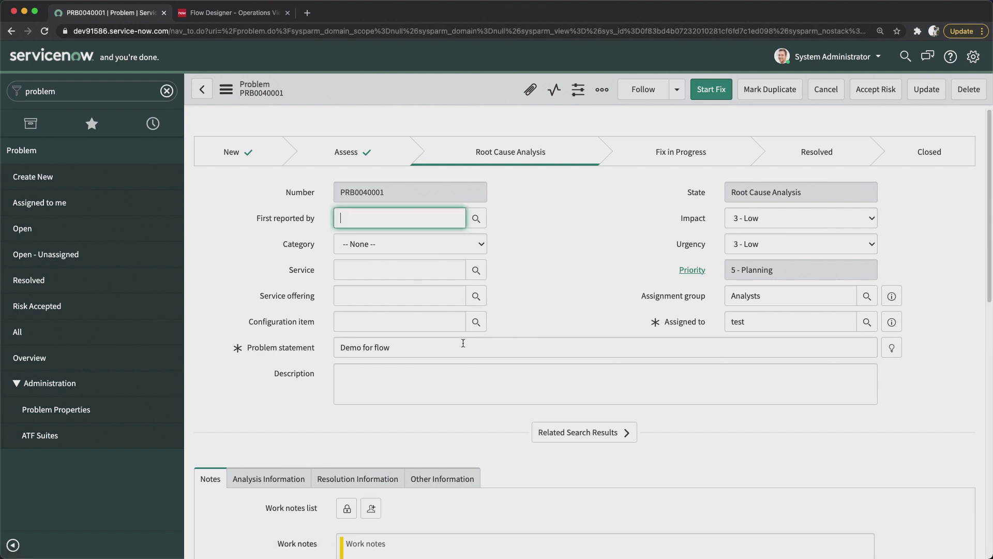
pyautogui.scroll(-15, 463, 343)
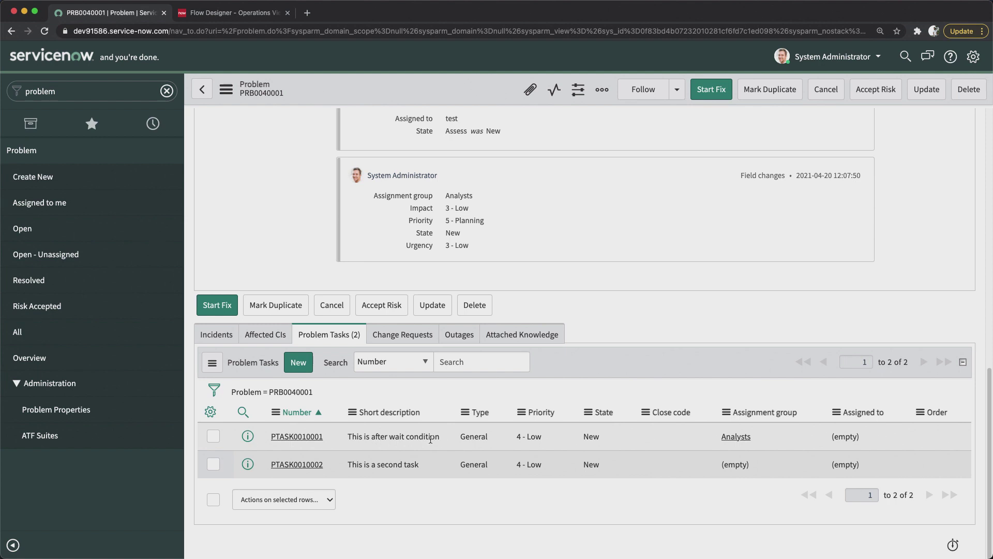
# - Go back to the DemoFlow execution details in Flow Designer to review the executed actions
pyautogui.click(218, 13)
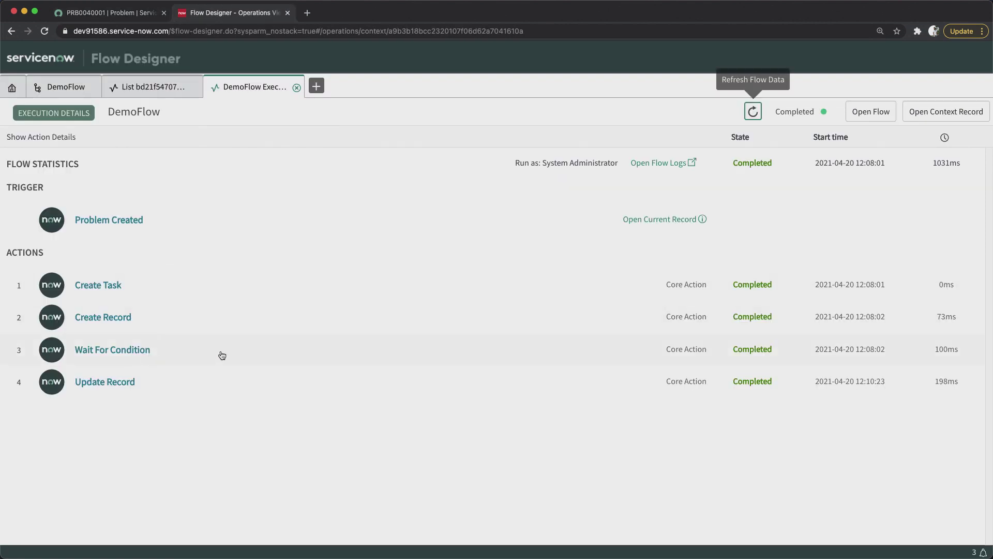